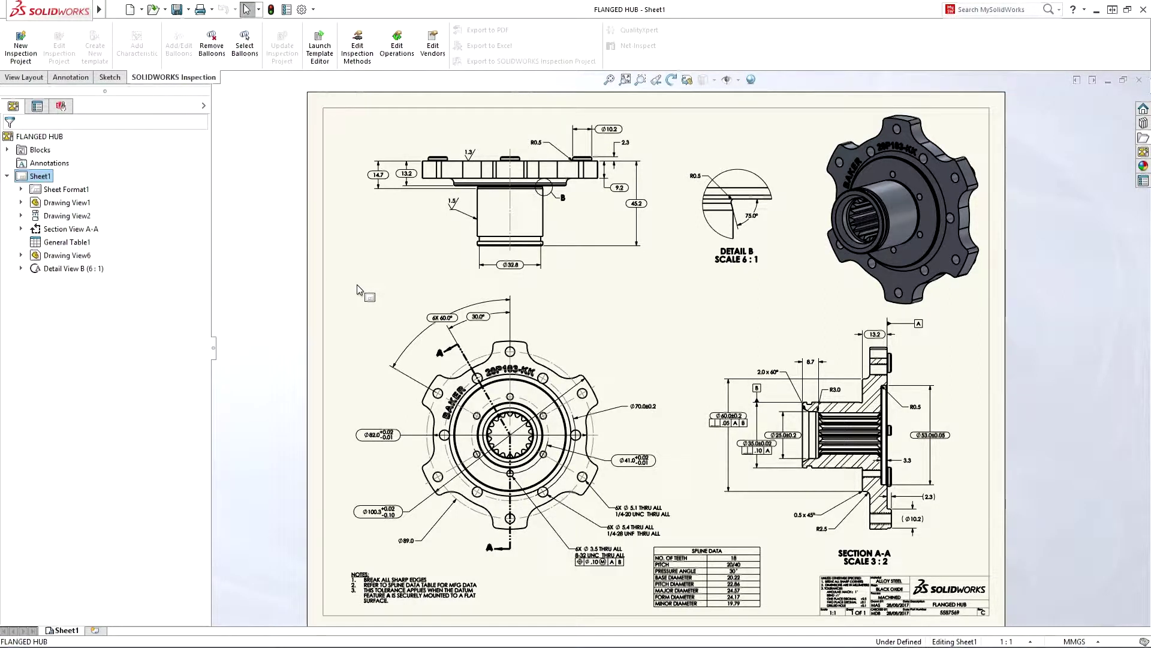
- Mark the Ø70.0±0.2 diameter in the hub's front view as an inspection dimension
right_drag(358, 286, 379, 309)
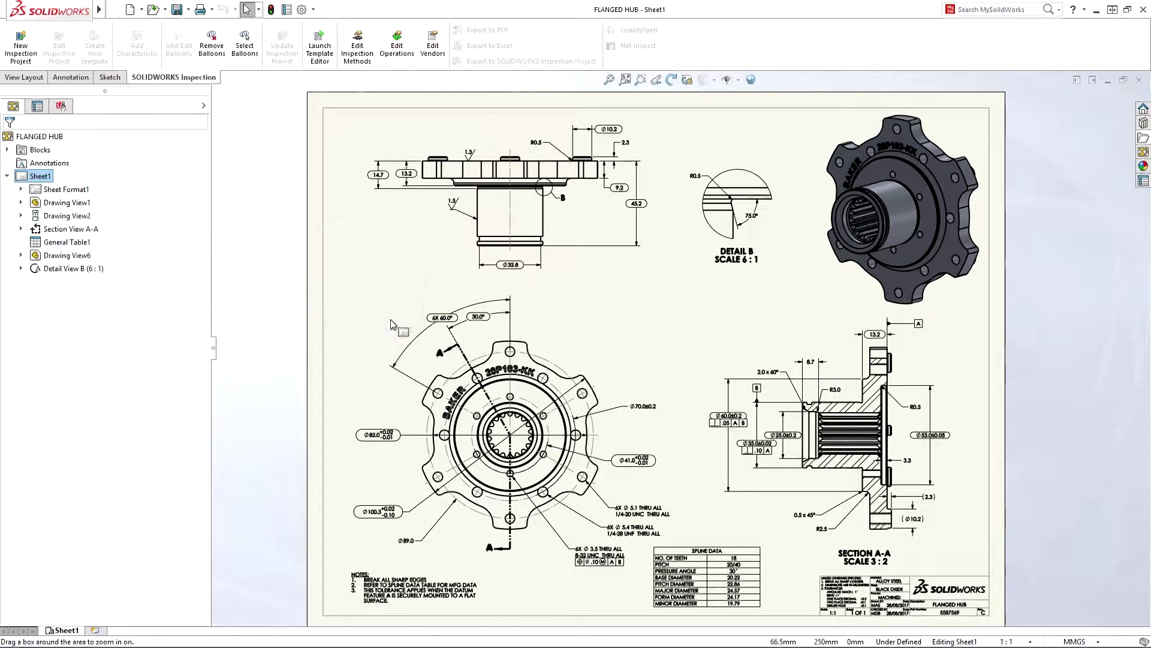
mouse_move(341, 280)
mouse_down()
mouse_move(416, 363)
mouse_move(605, 506)
mouse_move(846, 614)
mouse_up()
key(Escape)
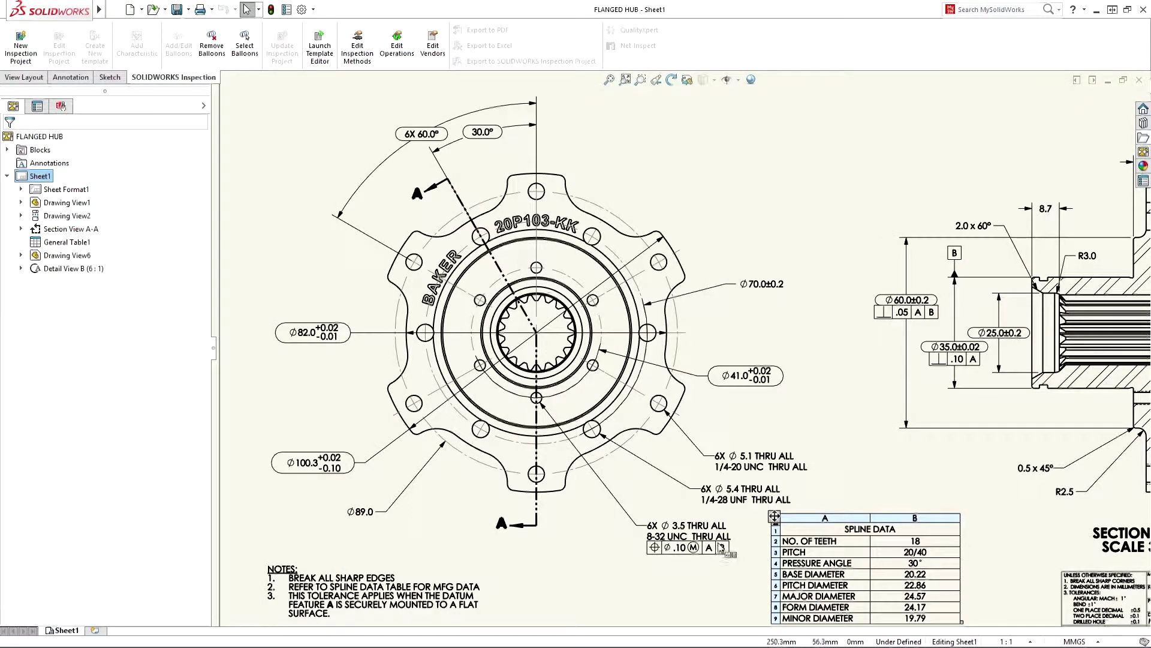
click(695, 530)
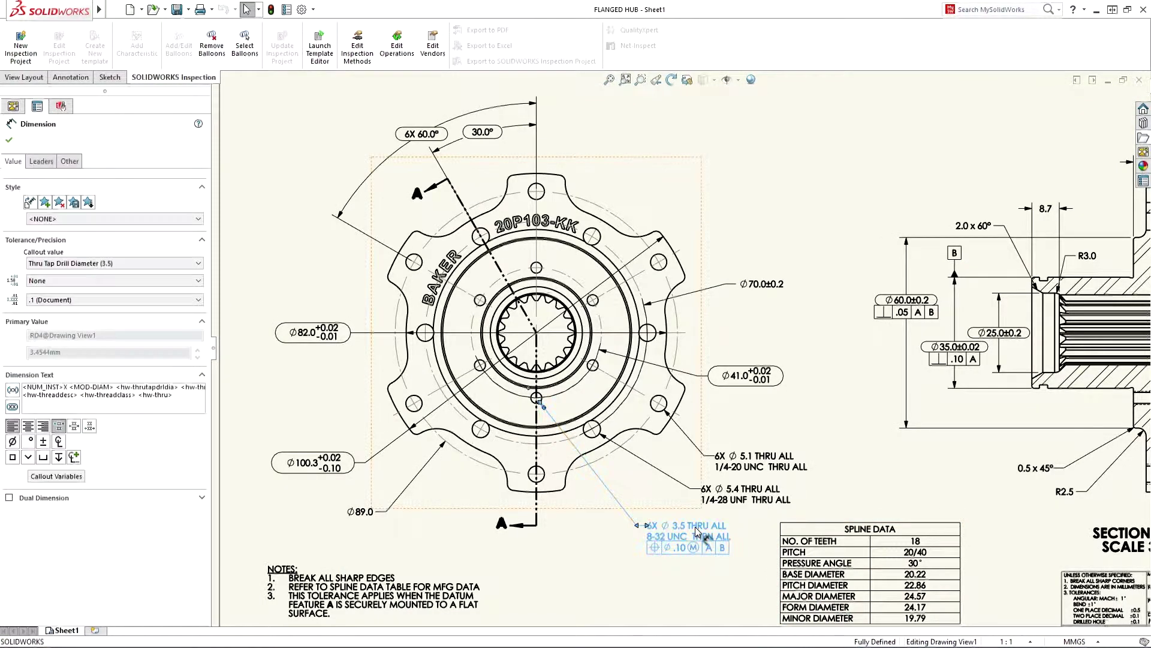
click(741, 380)
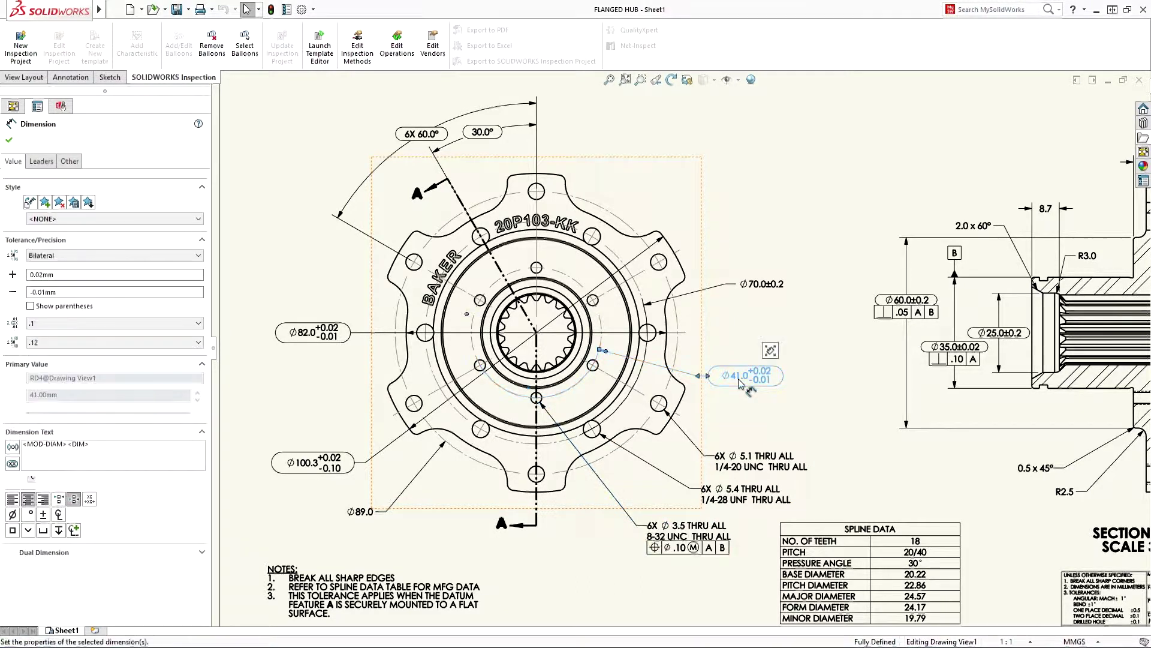
click(761, 285)
mouse_move(792, 239)
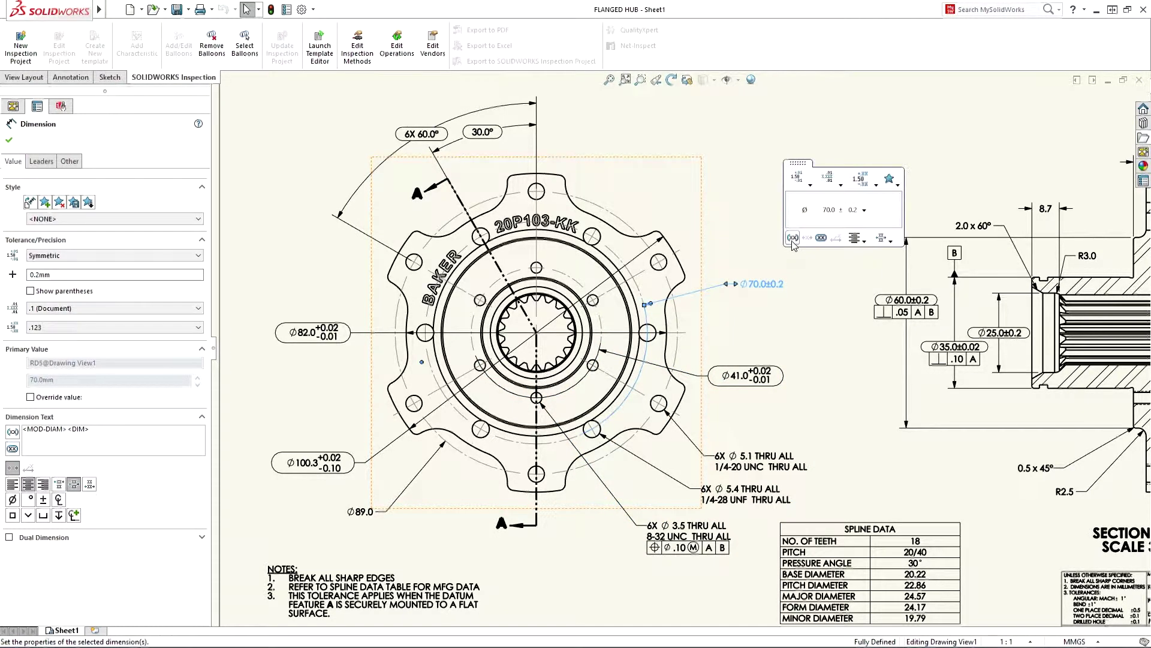
click(821, 241)
click(817, 271)
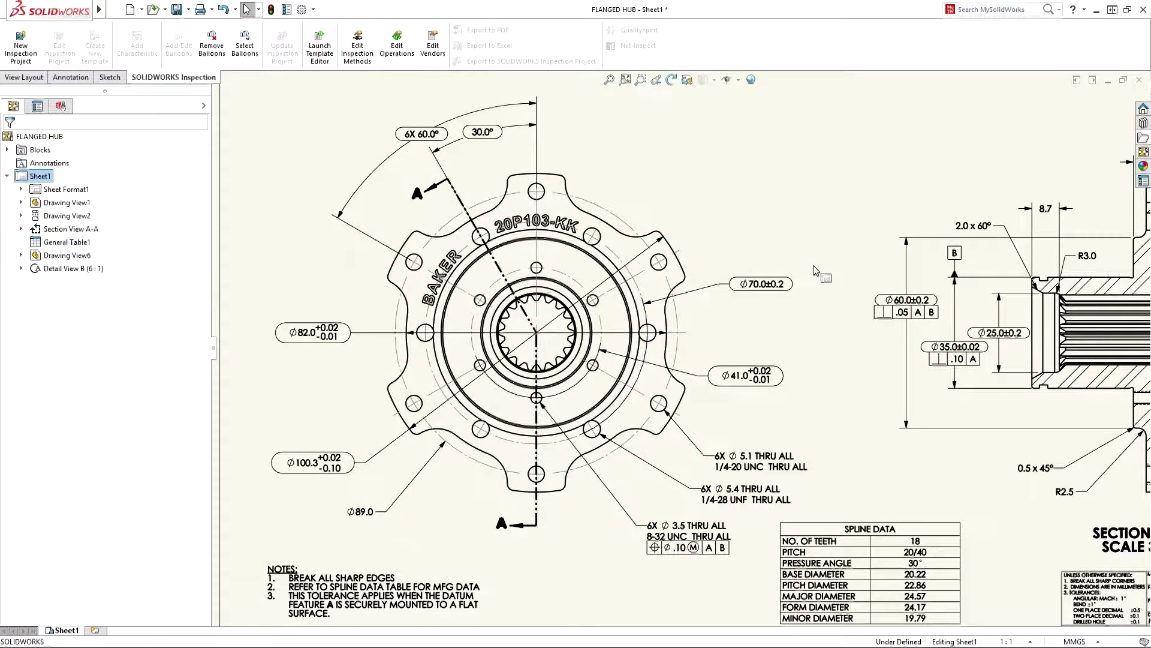
click(655, 83)
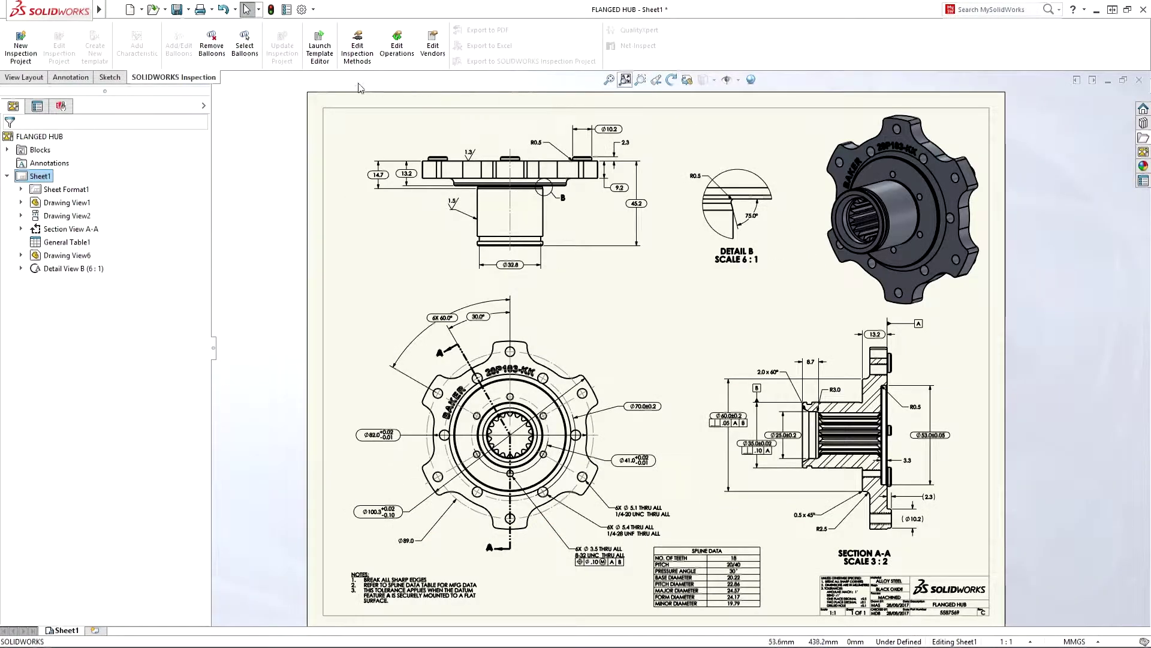
- Start a new inspection project for the flanged hub drawing with ACME as vendor, and enter the job number
click(27, 57)
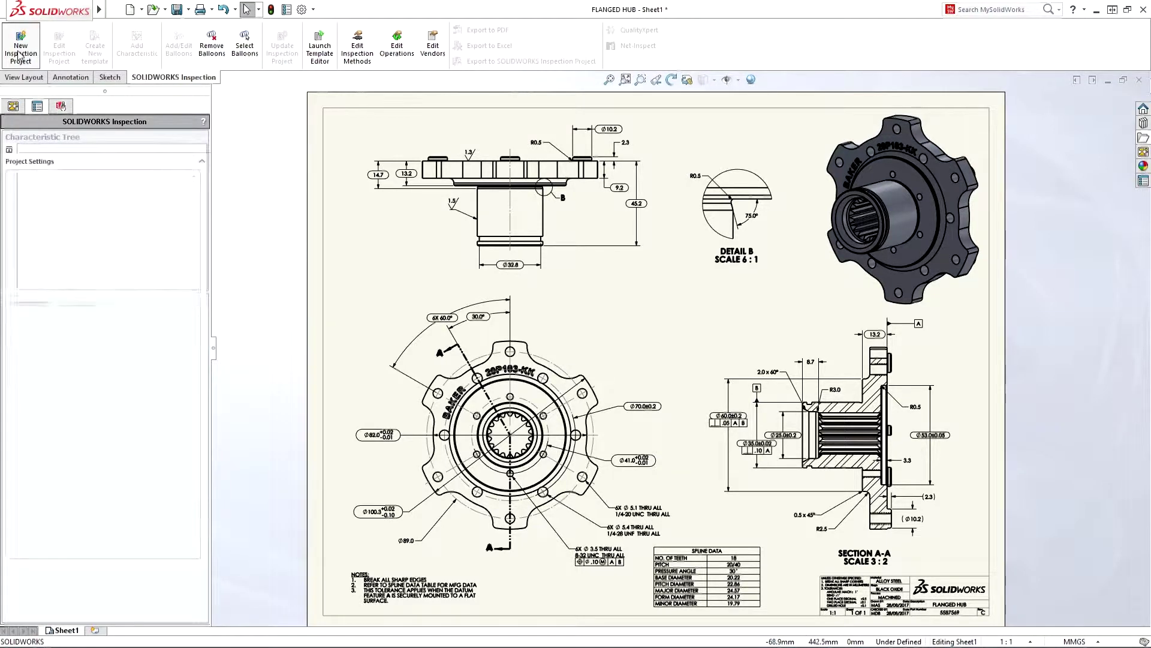
click(9, 140)
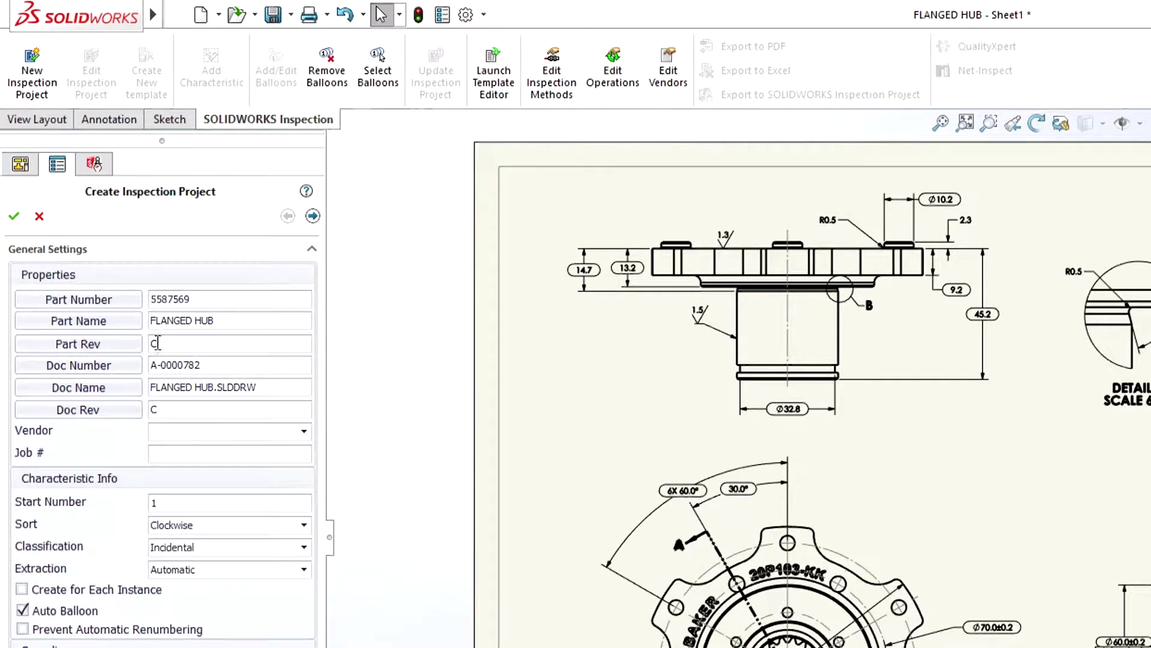
click(303, 433)
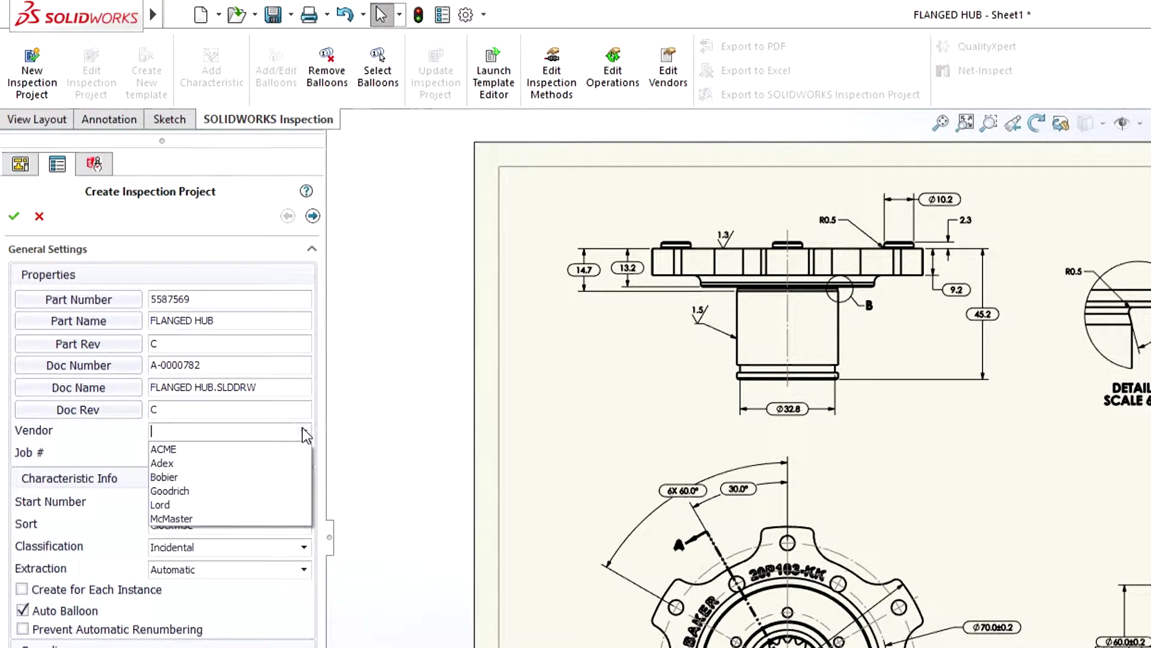
click(207, 450)
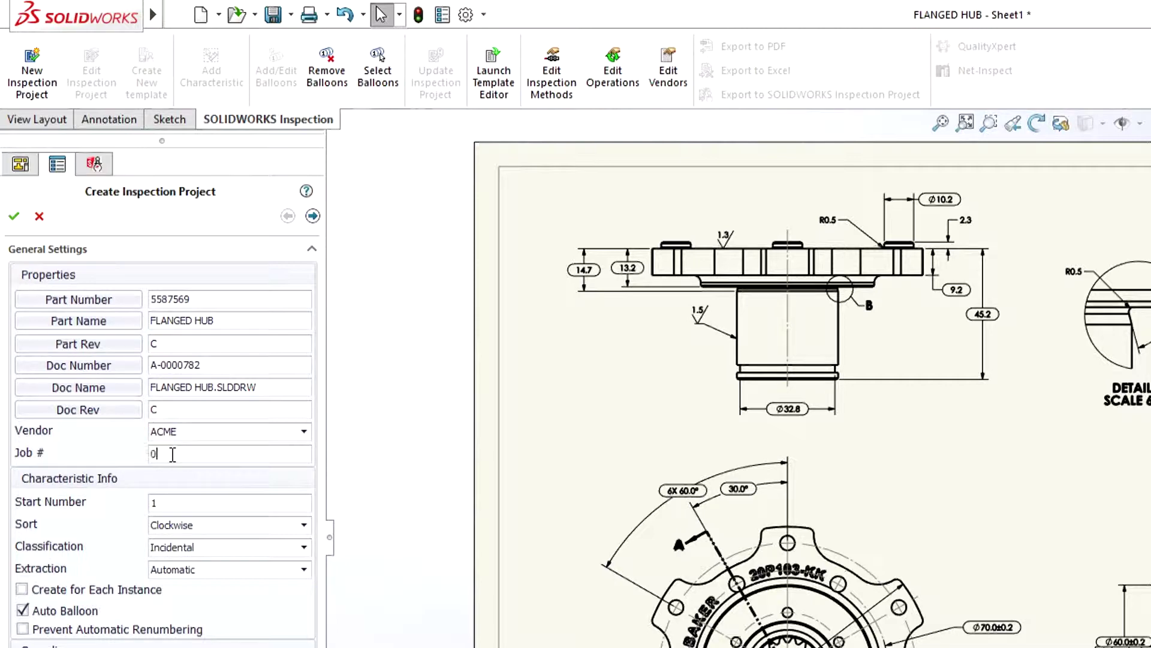
- Limit dimension extraction to Inspection Only and create the ballooned inspection project
click(313, 216)
click(41, 311)
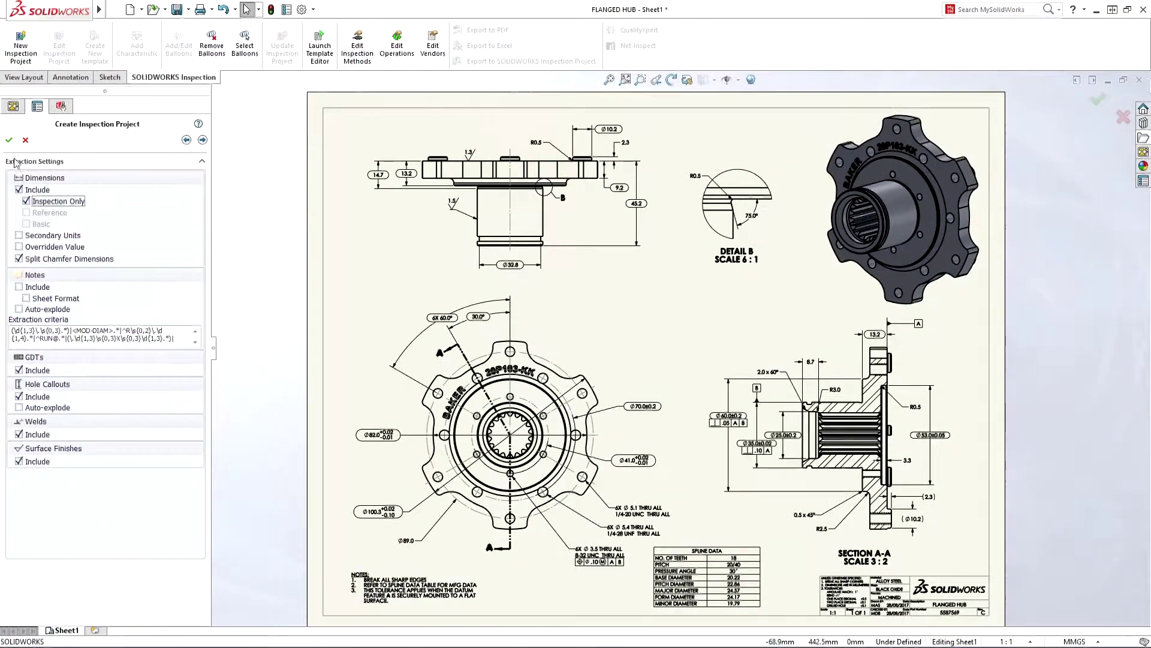
click(9, 140)
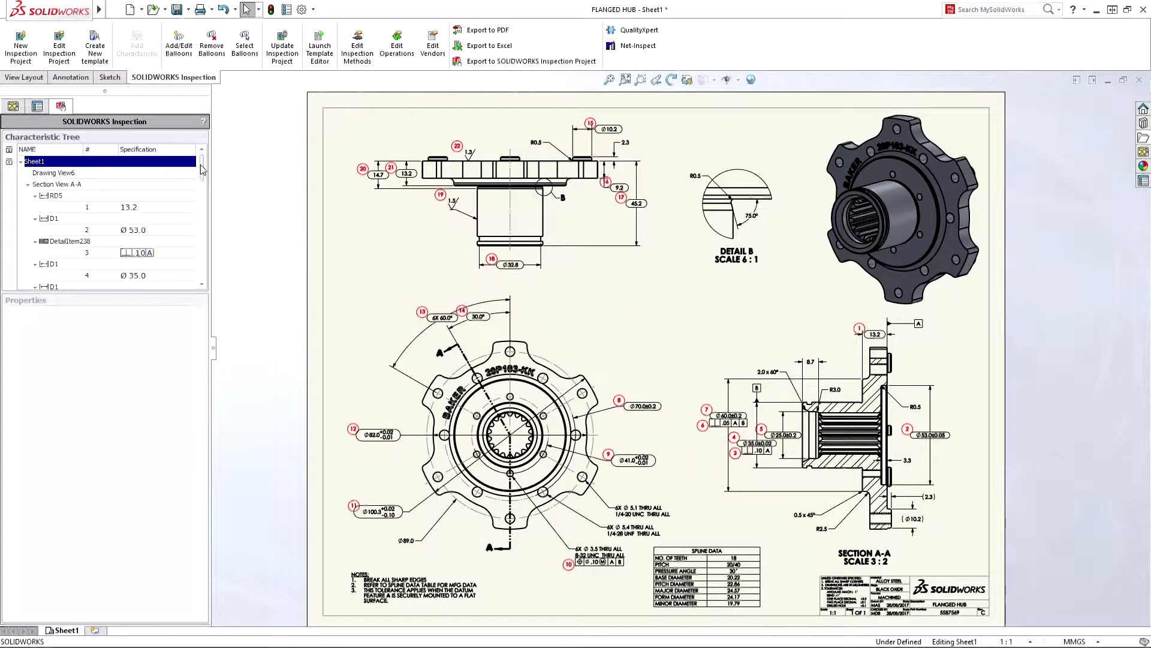
- Classify characteristic 9, the Ø41.0 diameter, as Critical and flag it as a key characteristic
drag(200, 168, 197, 210)
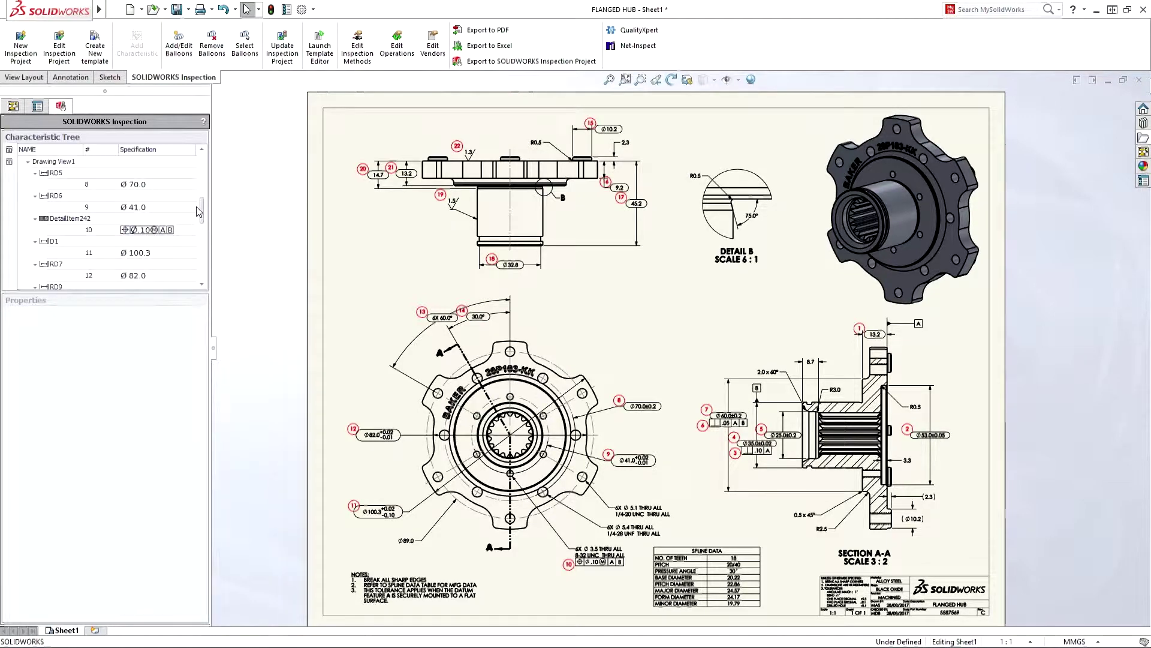
click(144, 207)
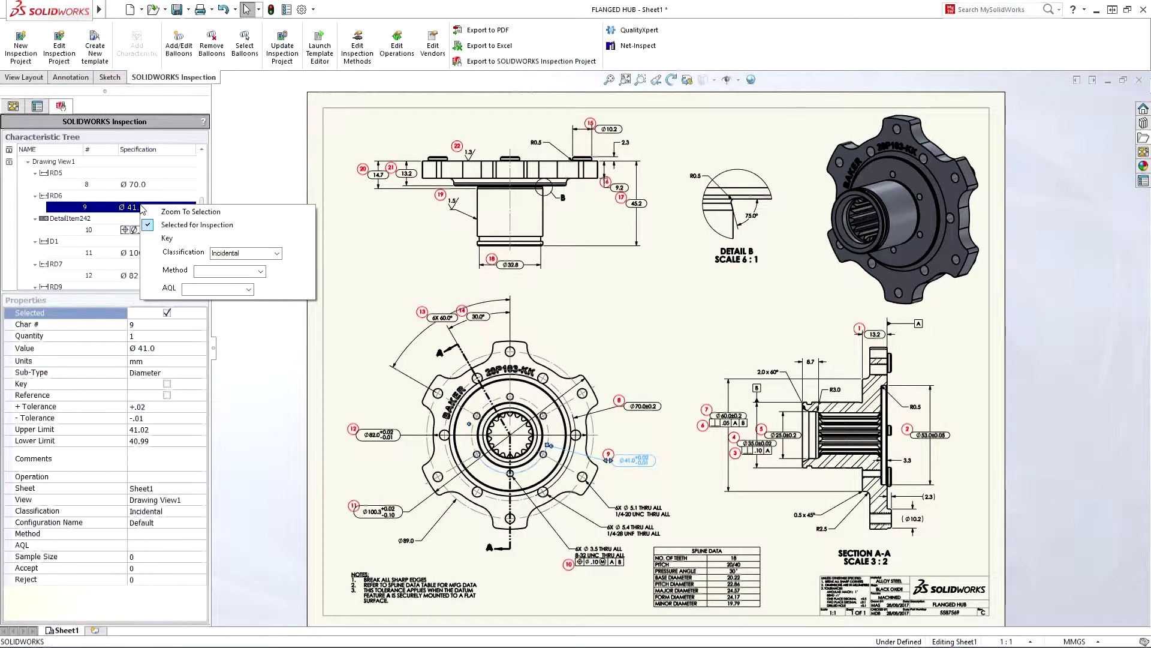
click(173, 212)
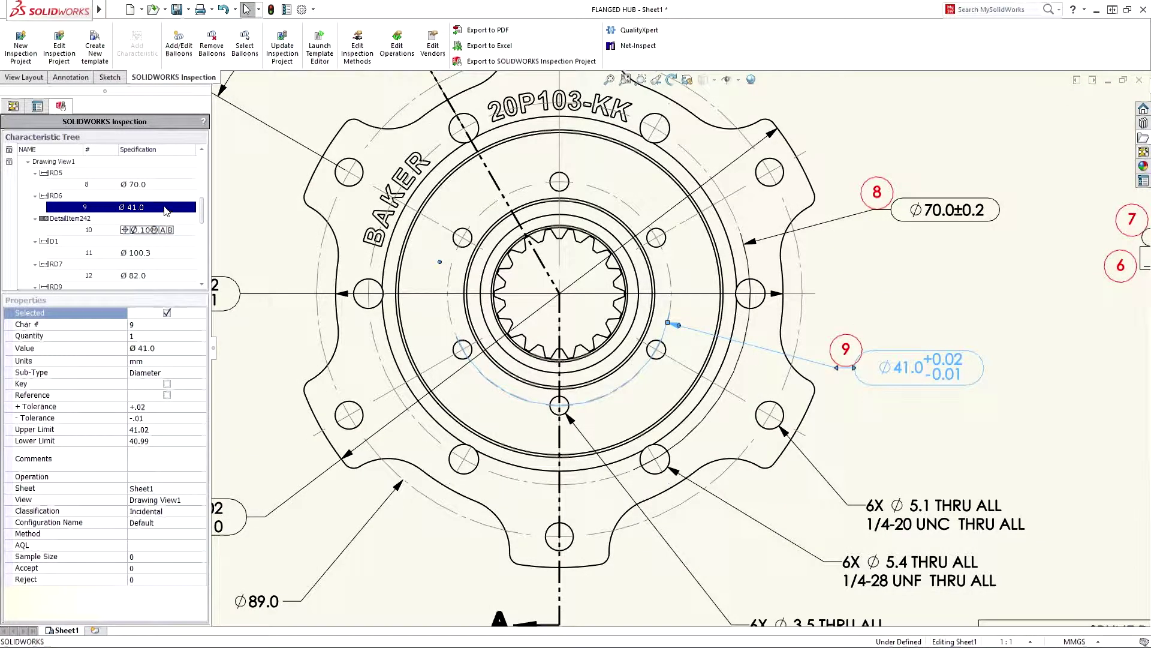
click(166, 207)
click(302, 255)
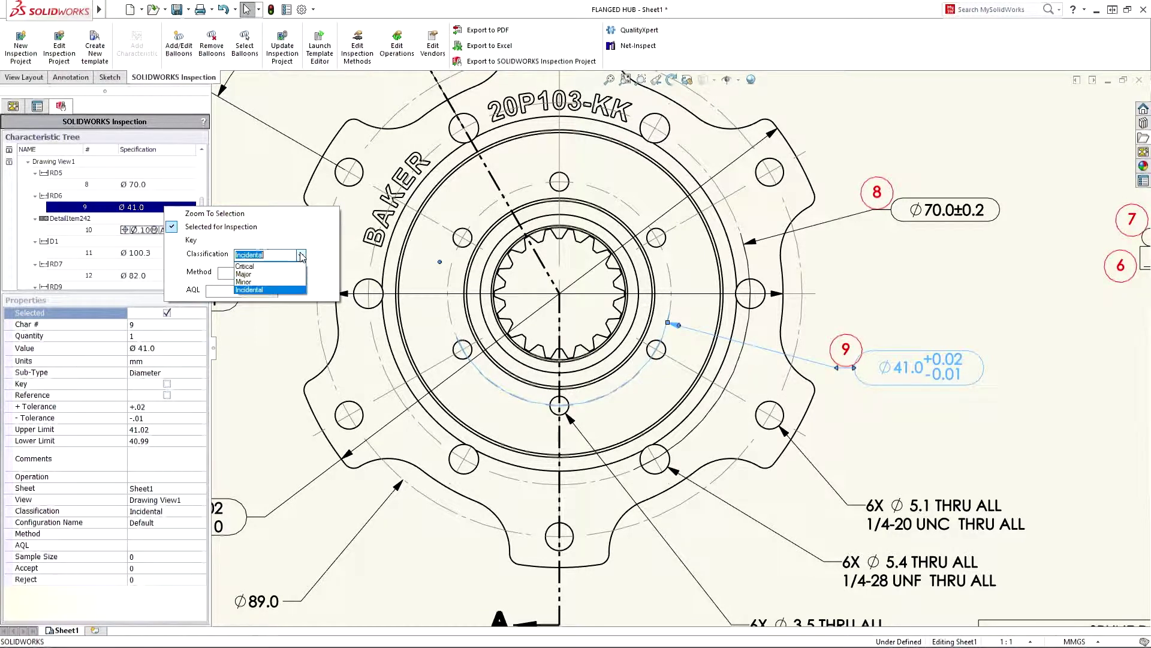
click(279, 266)
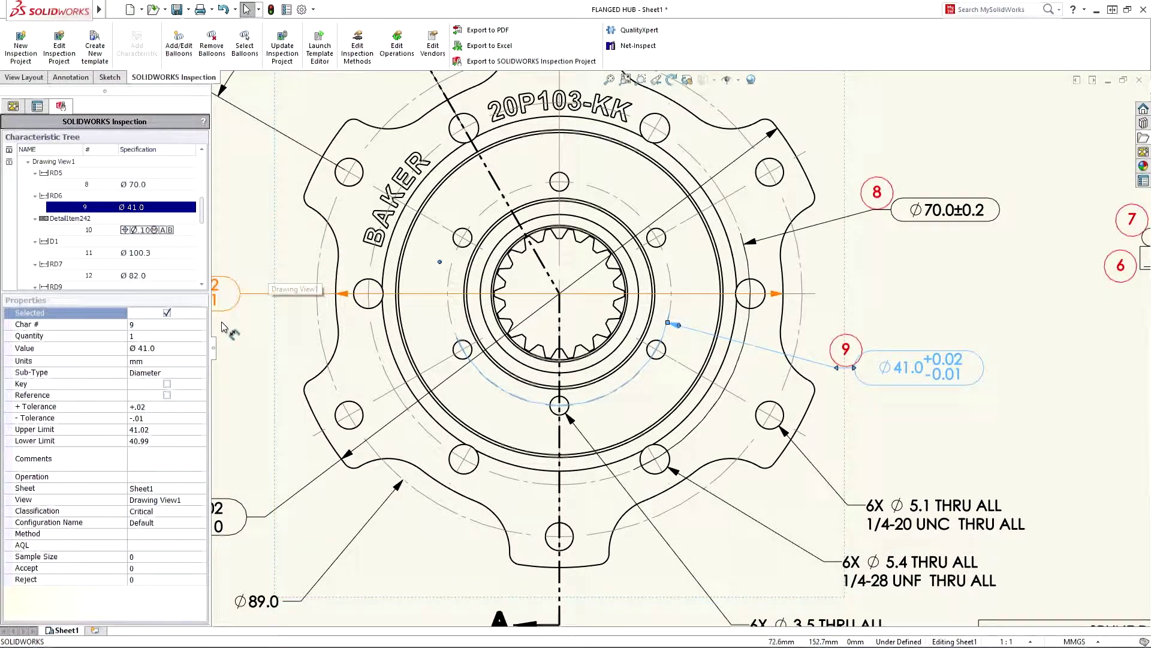
click(168, 386)
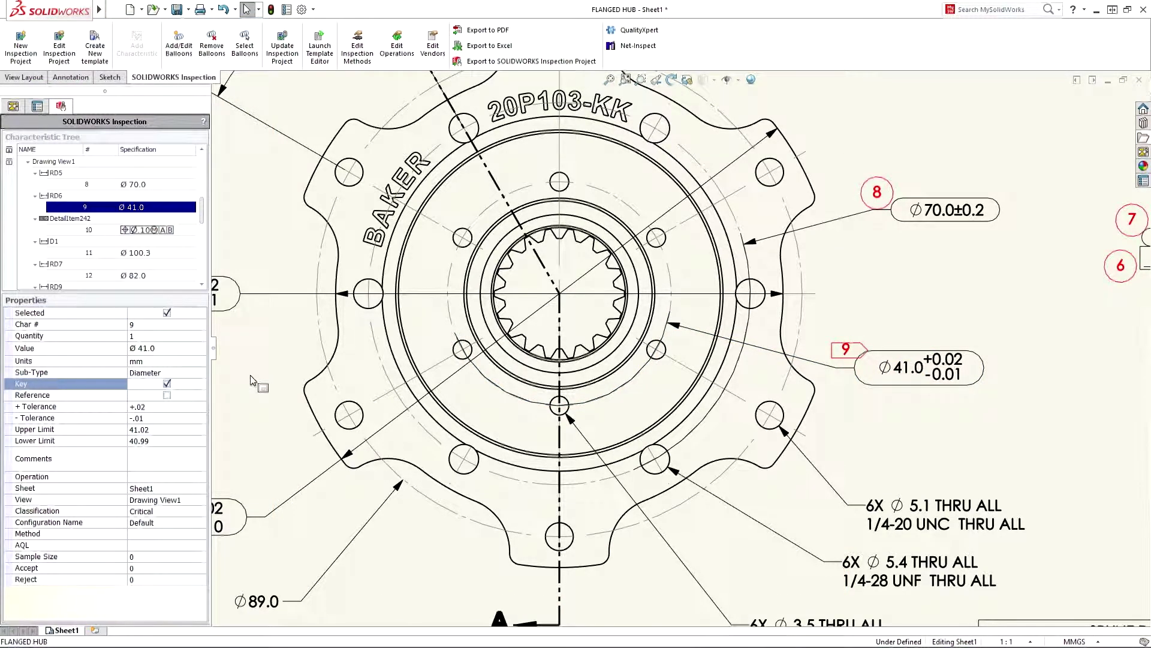
key(f)
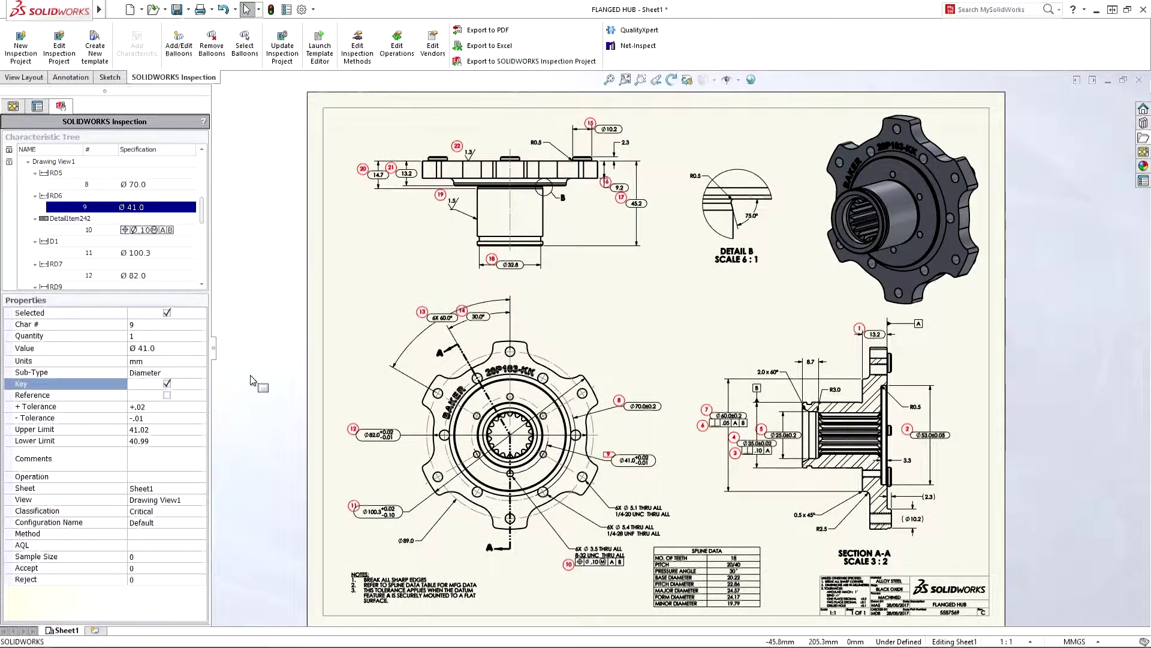
- Export the inspection project to Excel using the AS9102.xlt template
click(478, 48)
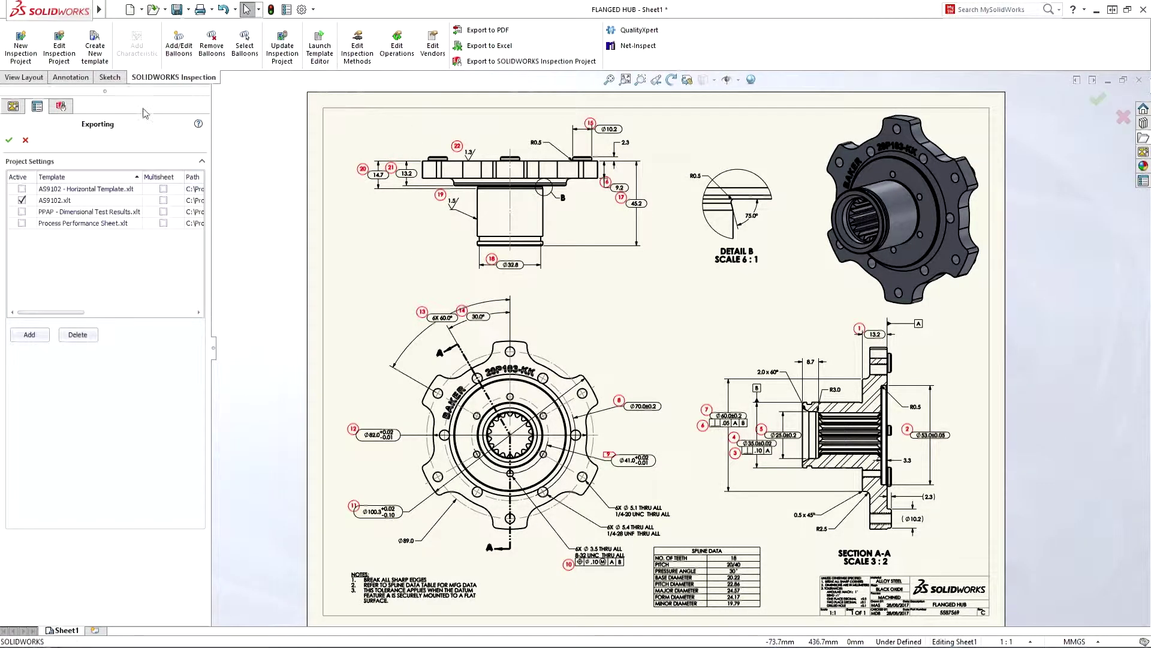
click(9, 140)
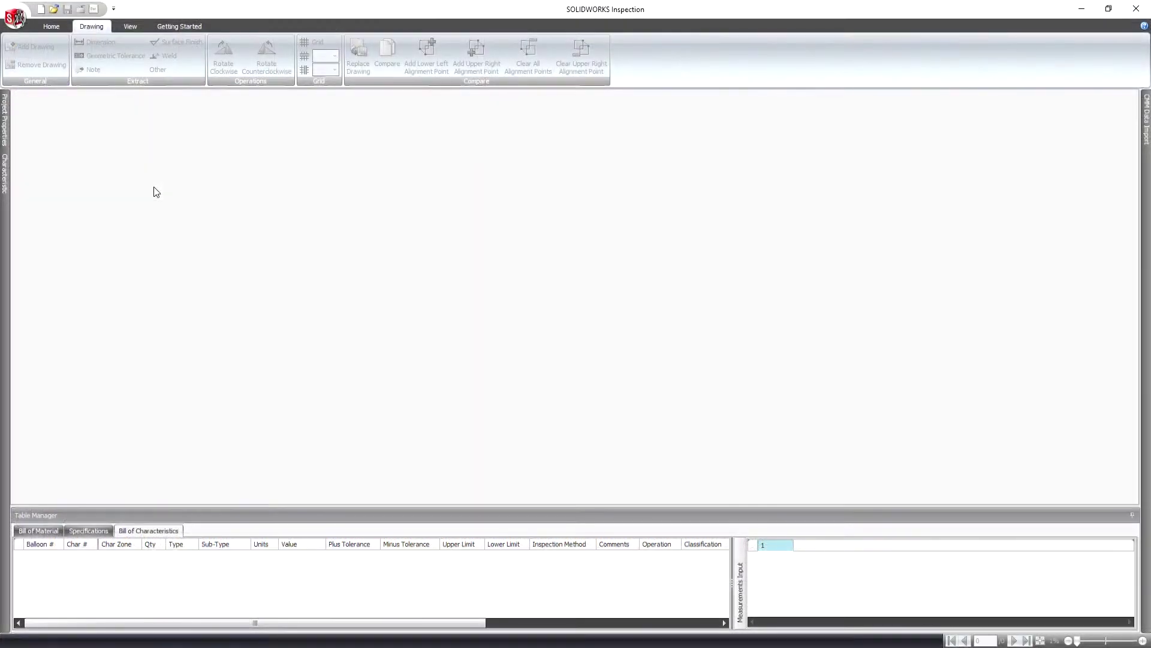
- In standalone SOLIDWORKS Inspection, create a project from the AS9102 (Metric) template with Shaft.PDF as its drawing
click(41, 9)
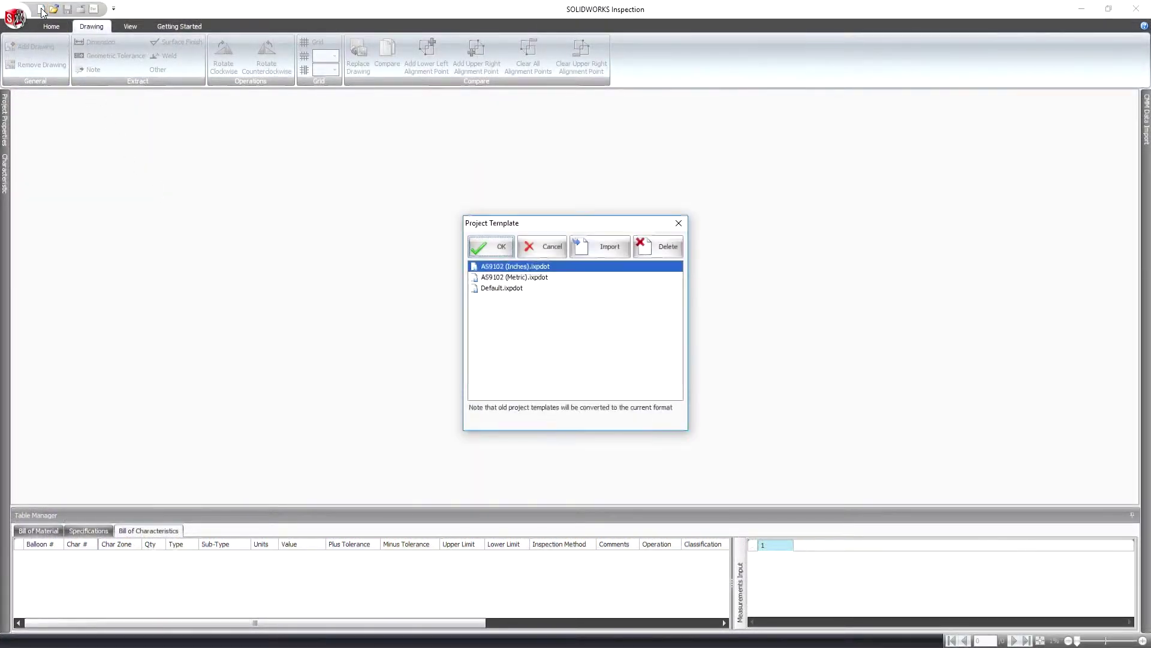
click(496, 277)
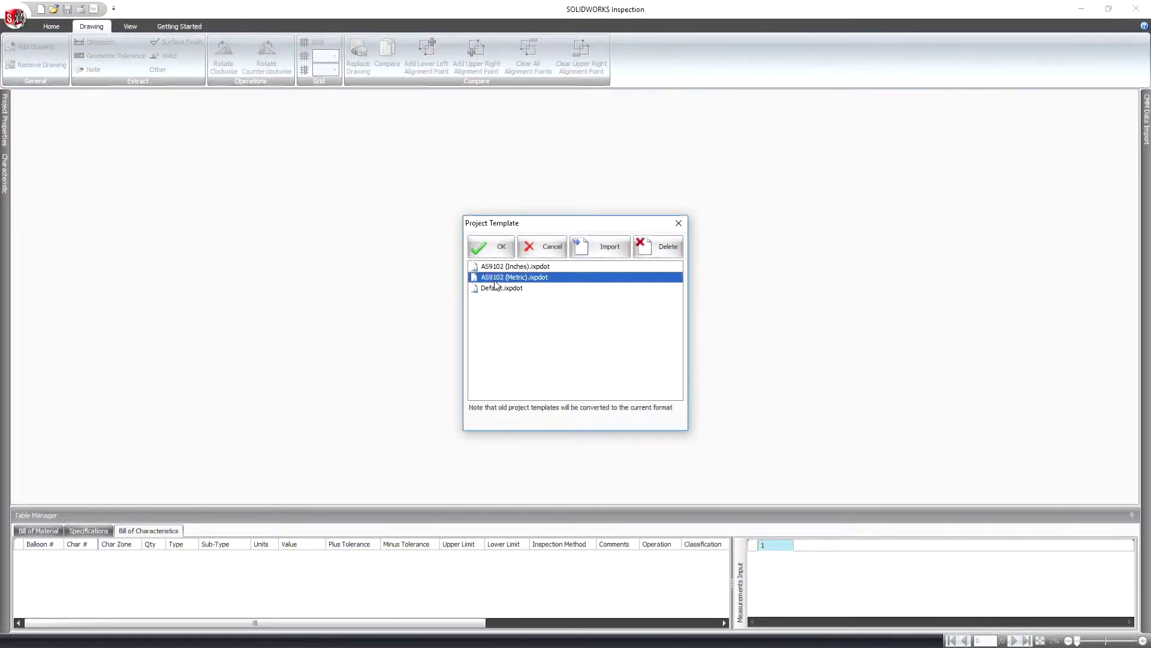
click(488, 248)
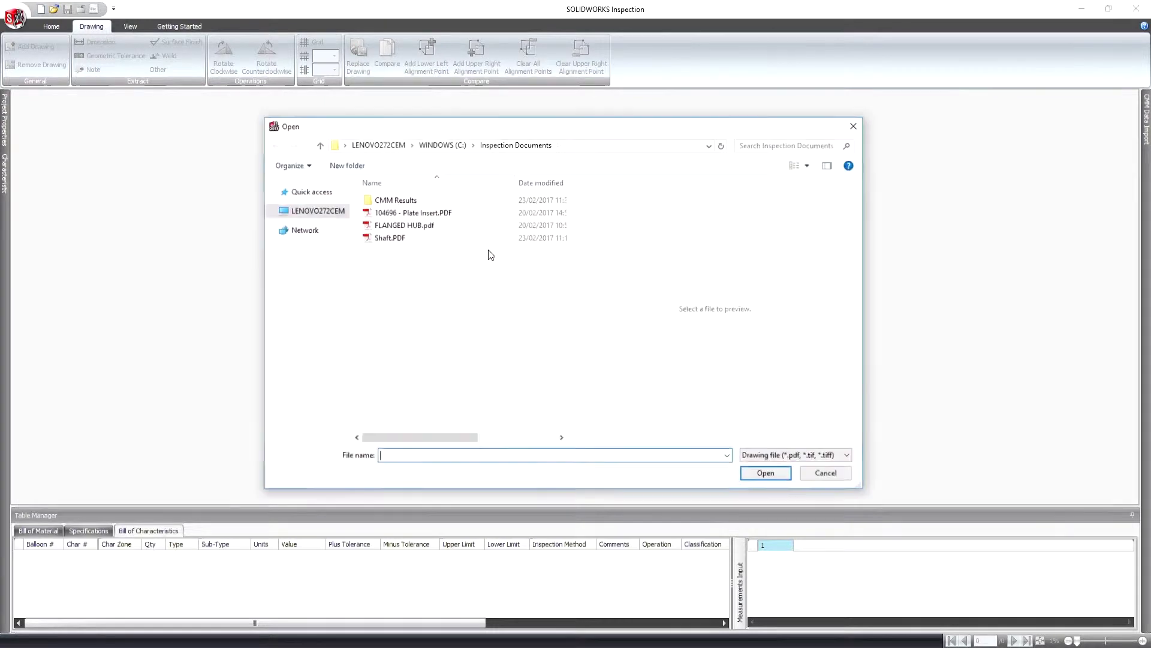
click(389, 238)
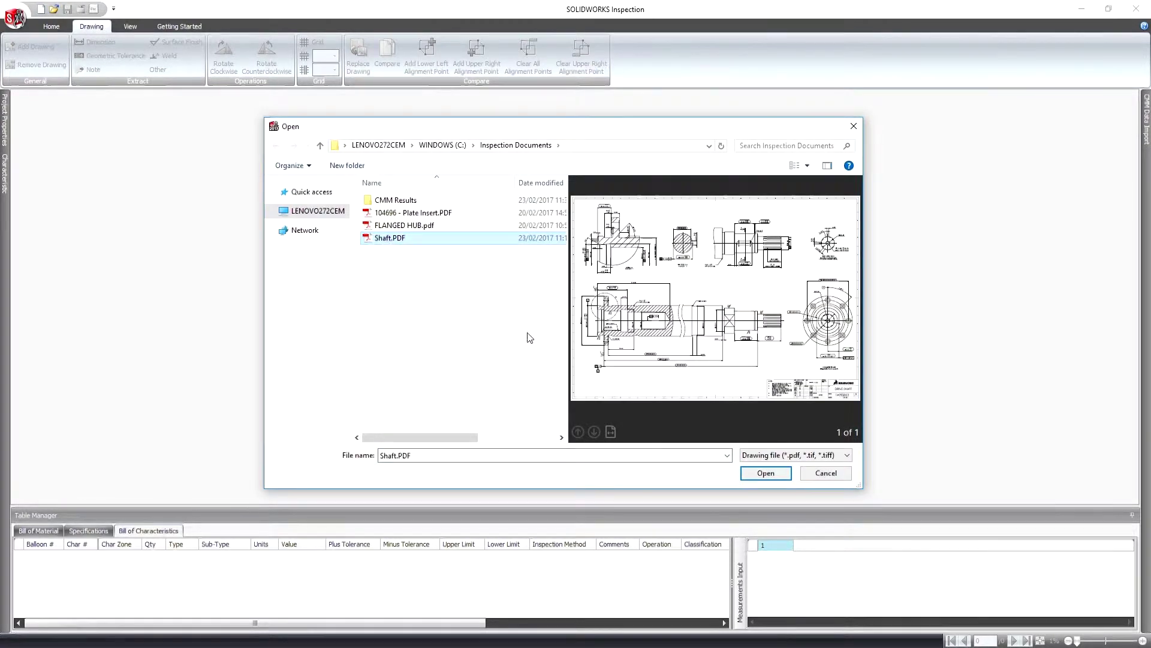
click(766, 474)
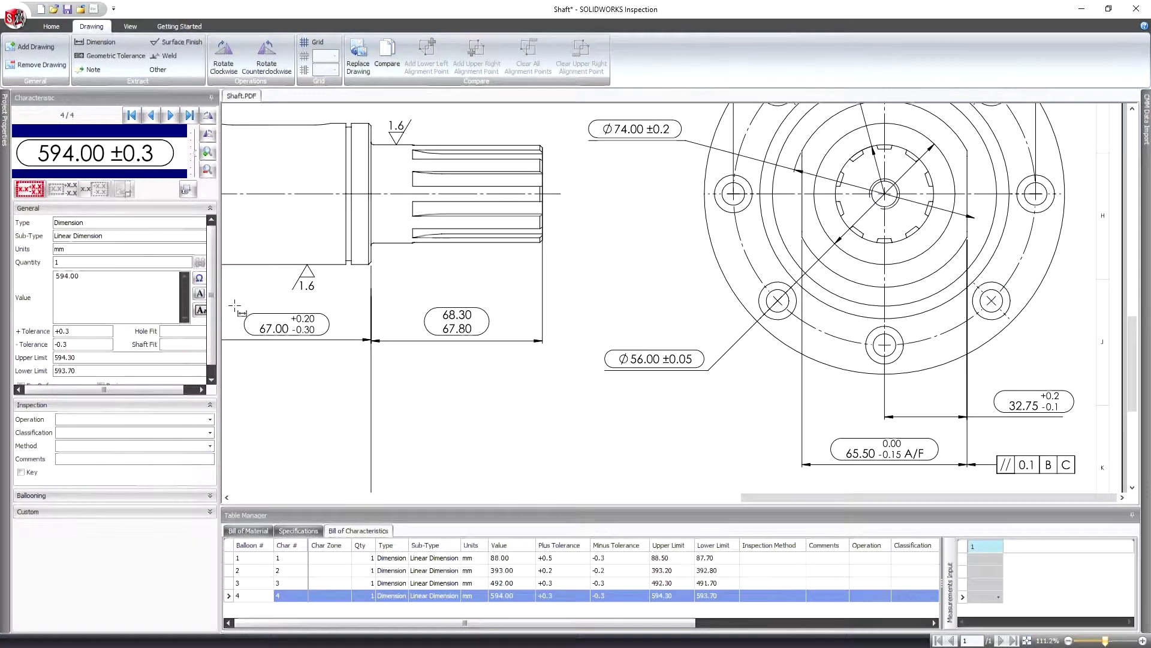
- Extract the 67.00, 68.30/67.80, Ø74.00 ±0.2, Ø56.00 ±0.05 and 65.50 A/F dimensions from the shaft drawing as characteristics
drag(234, 306, 337, 339)
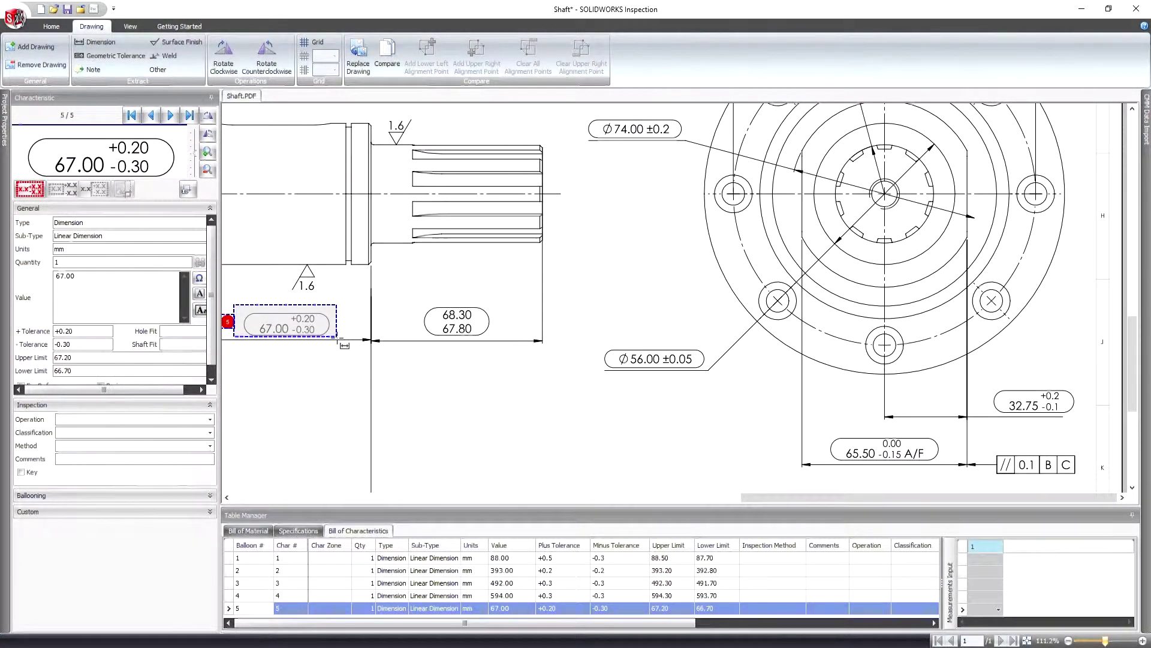
drag(418, 304, 499, 340)
drag(585, 115, 695, 153)
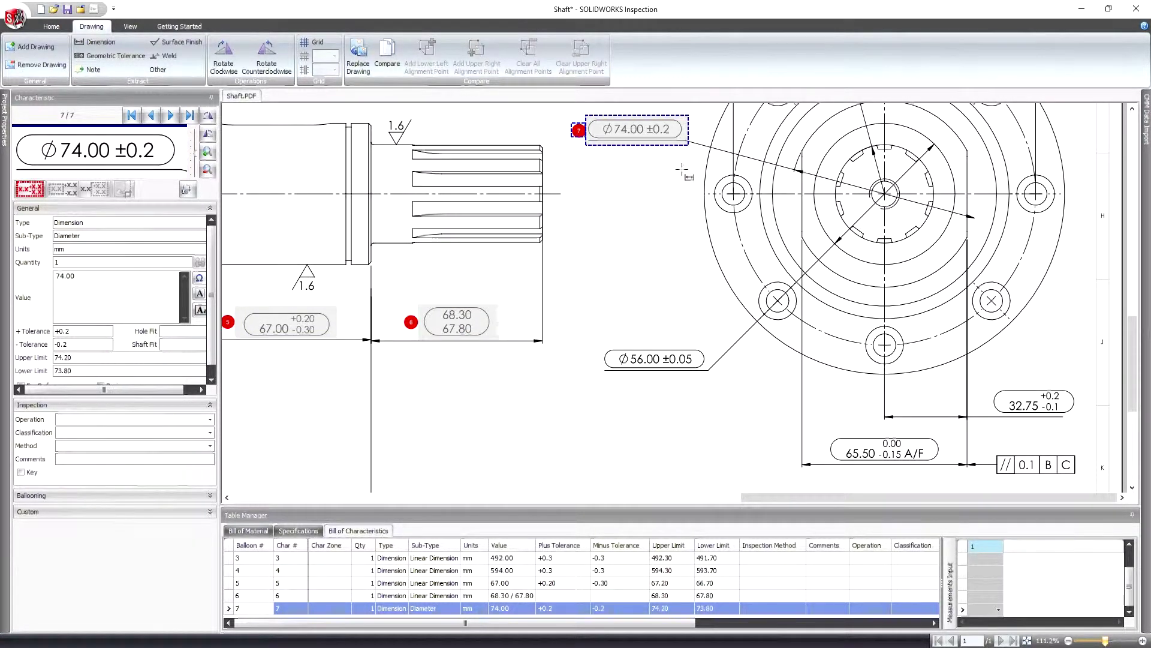
drag(599, 342, 713, 378)
drag(823, 429, 947, 467)
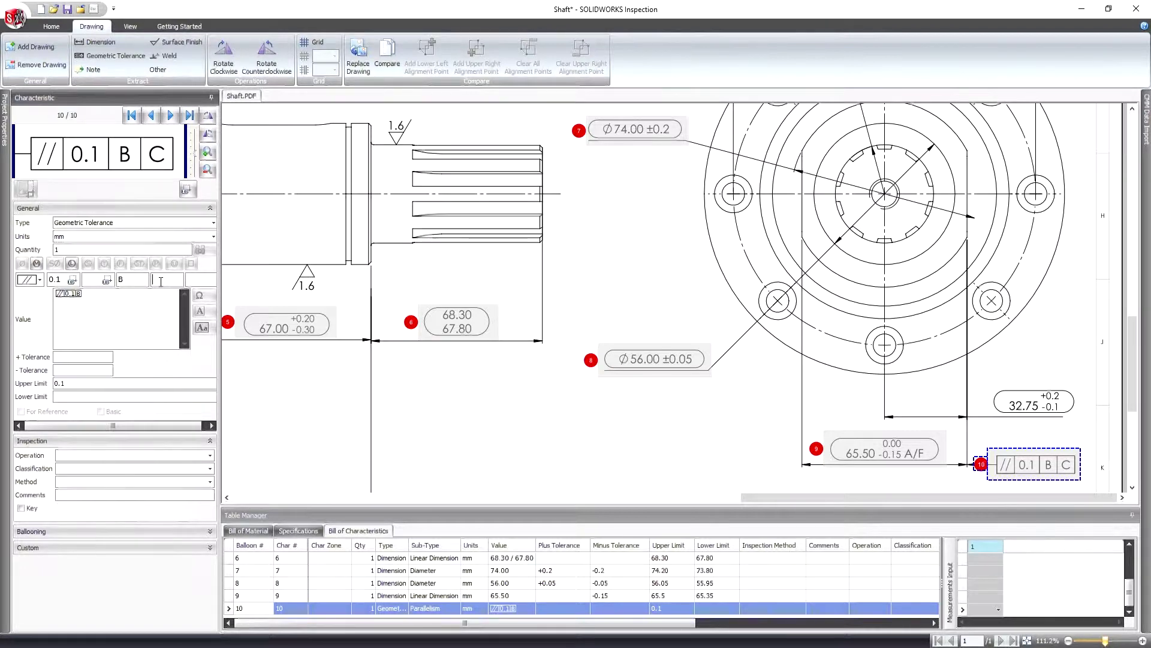
- Classify the 0.1 parallelism tolerance to datums B and C as Major and assign its inspection method
click(211, 469)
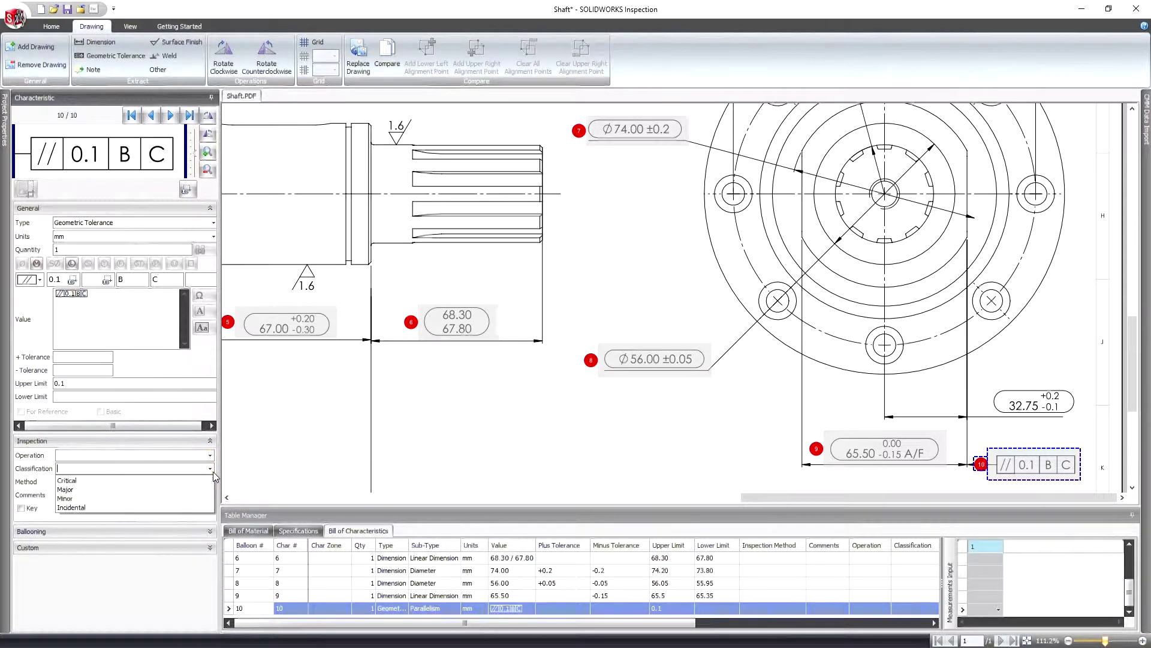
click(168, 490)
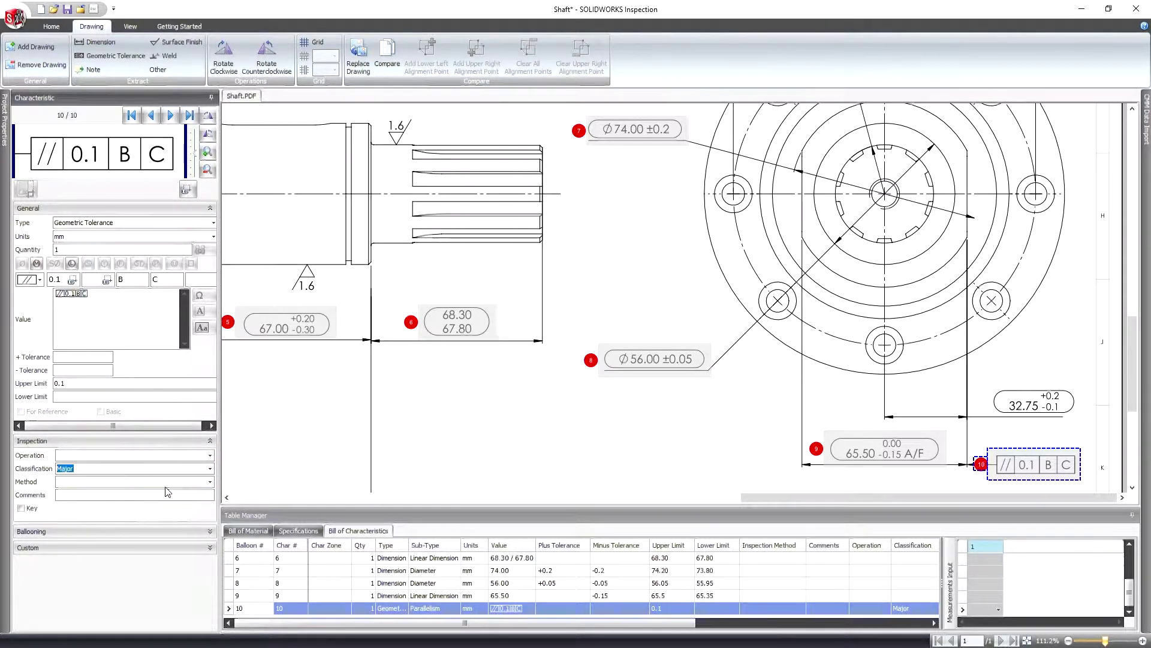
click(211, 482)
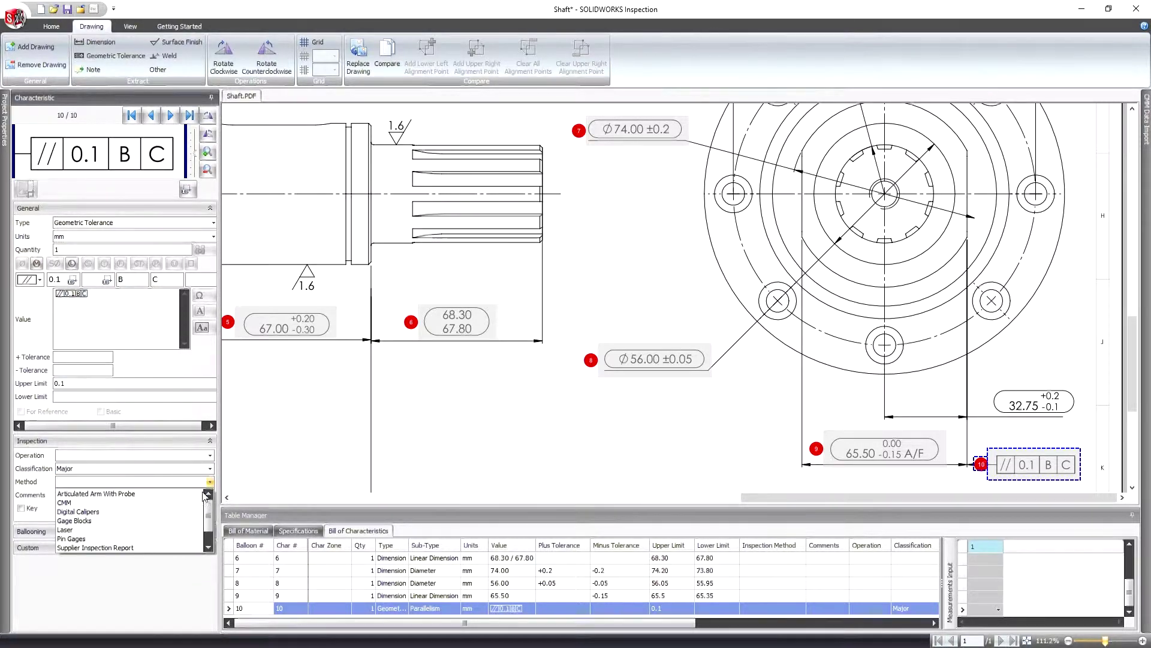
click(185, 507)
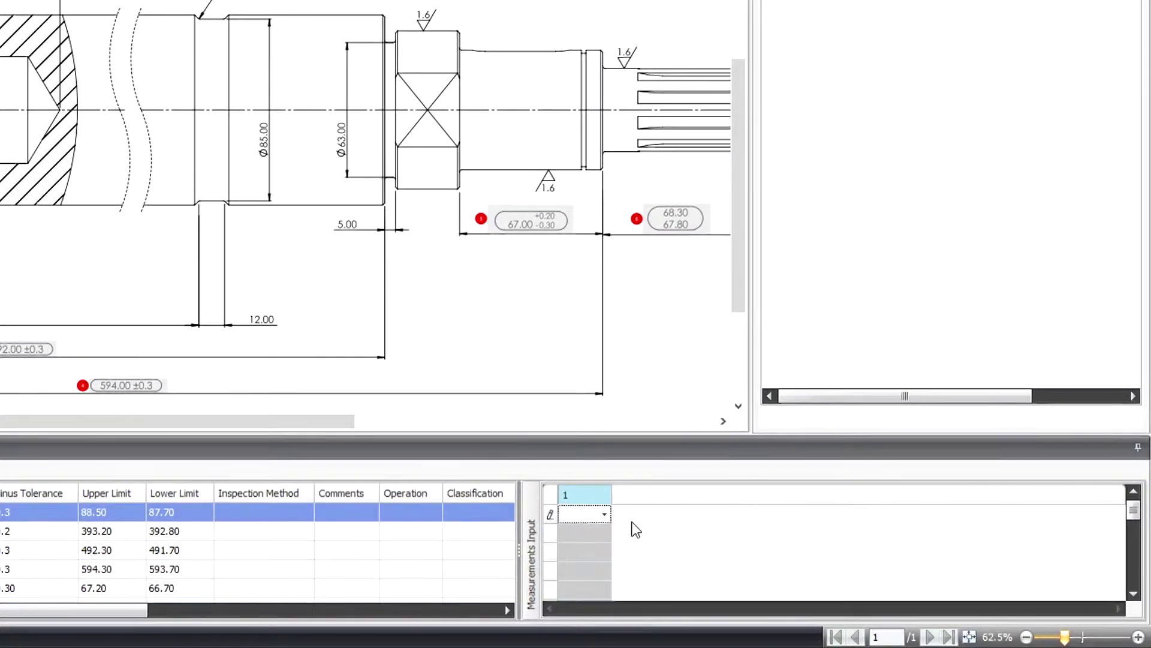
- Enter measured values of 88.4, 393.1, 492.25 and 594.2 for the first four shaft characteristics
text(88.4)
key(Return)
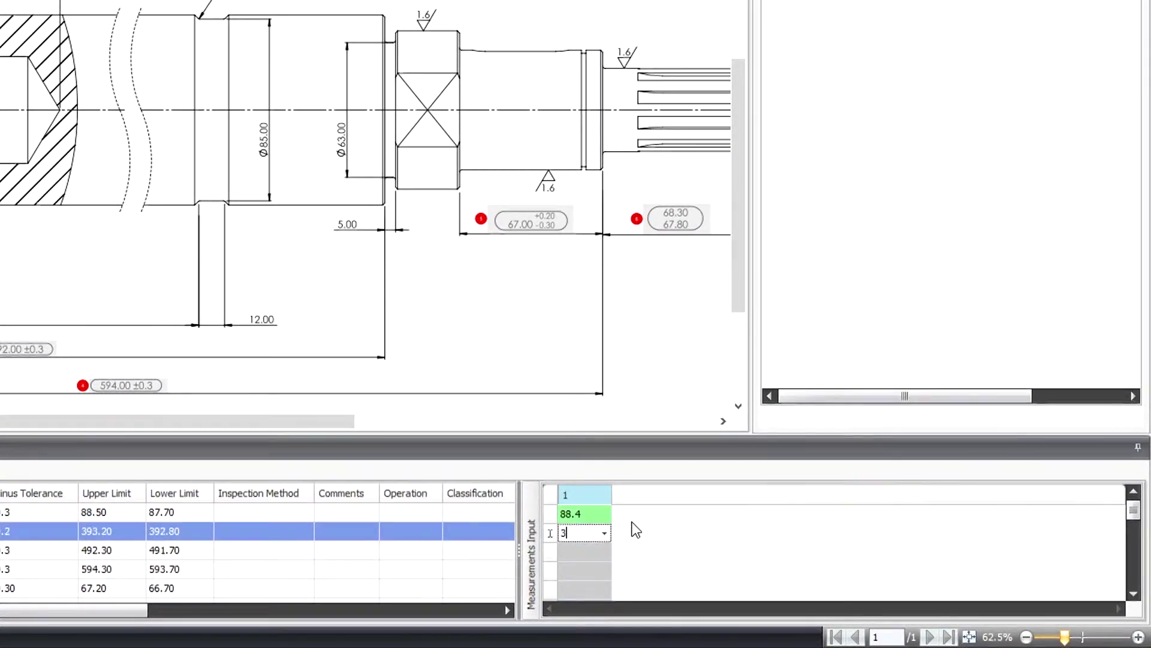
key(Return)
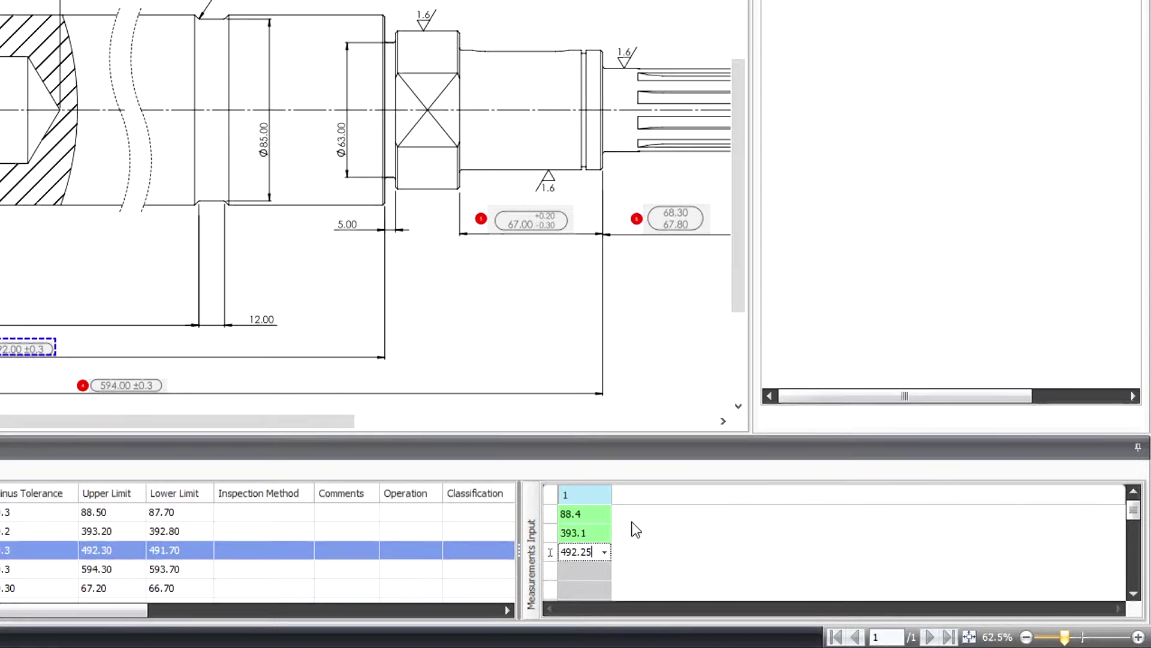
text(492.25)
key(Return)
text(594.2)
key(Return)
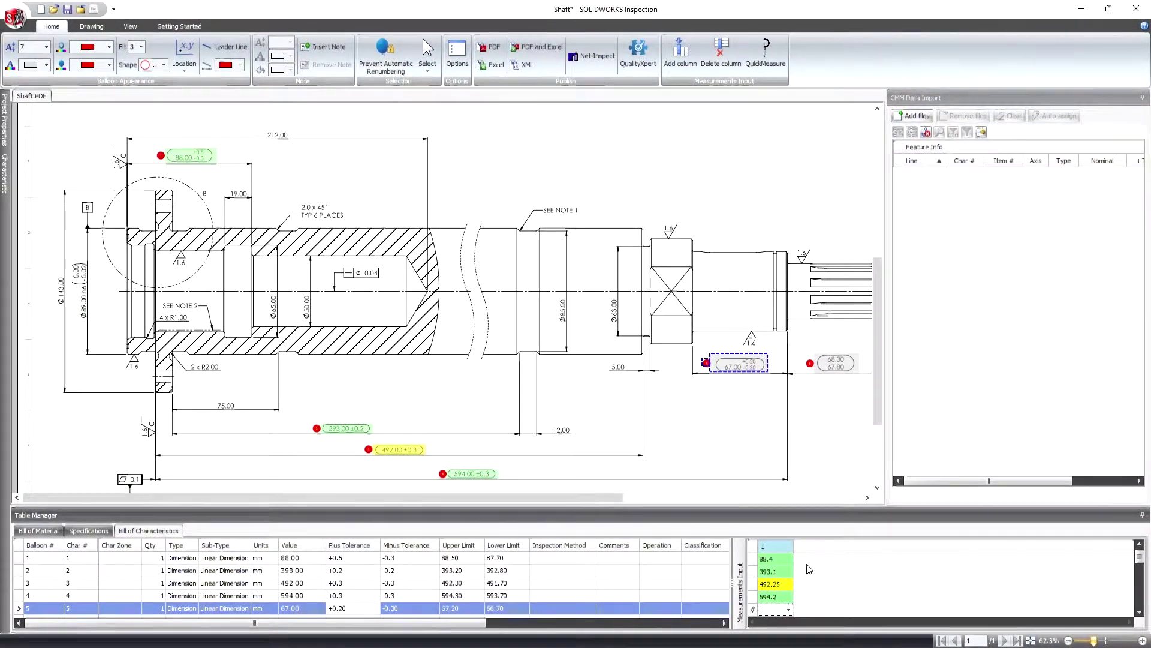
- Import the CMM result files PDCMIS Shaft 1.txt through PDCMIS Shaft 8.txt into the project
click(912, 117)
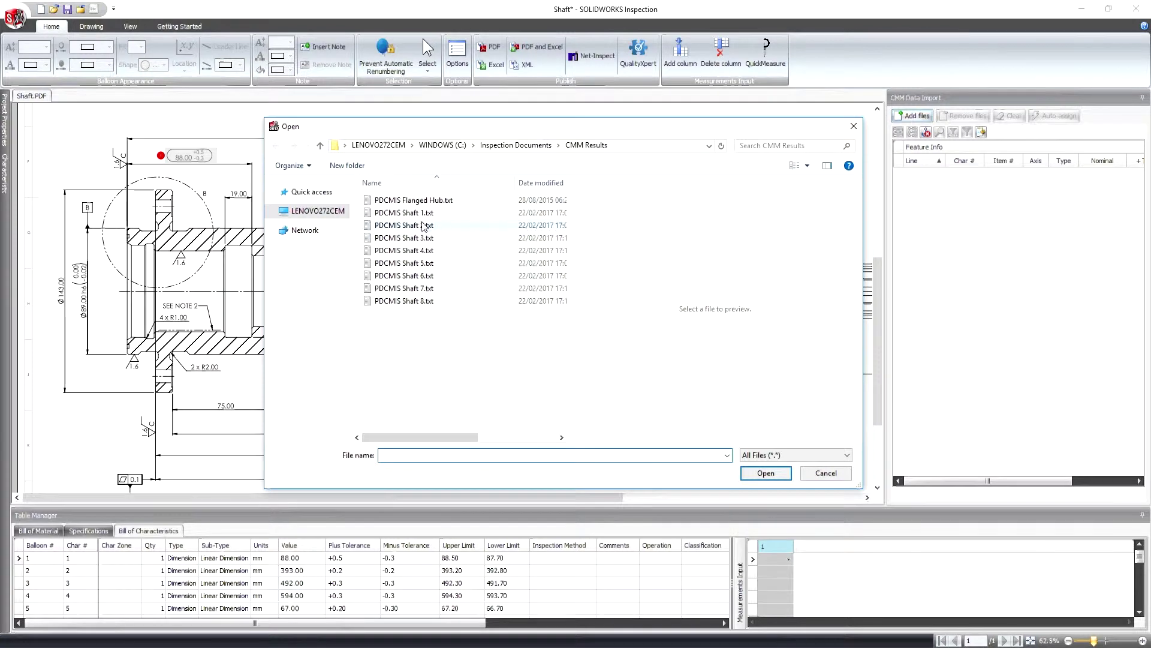
click(414, 213)
shift+click(414, 302)
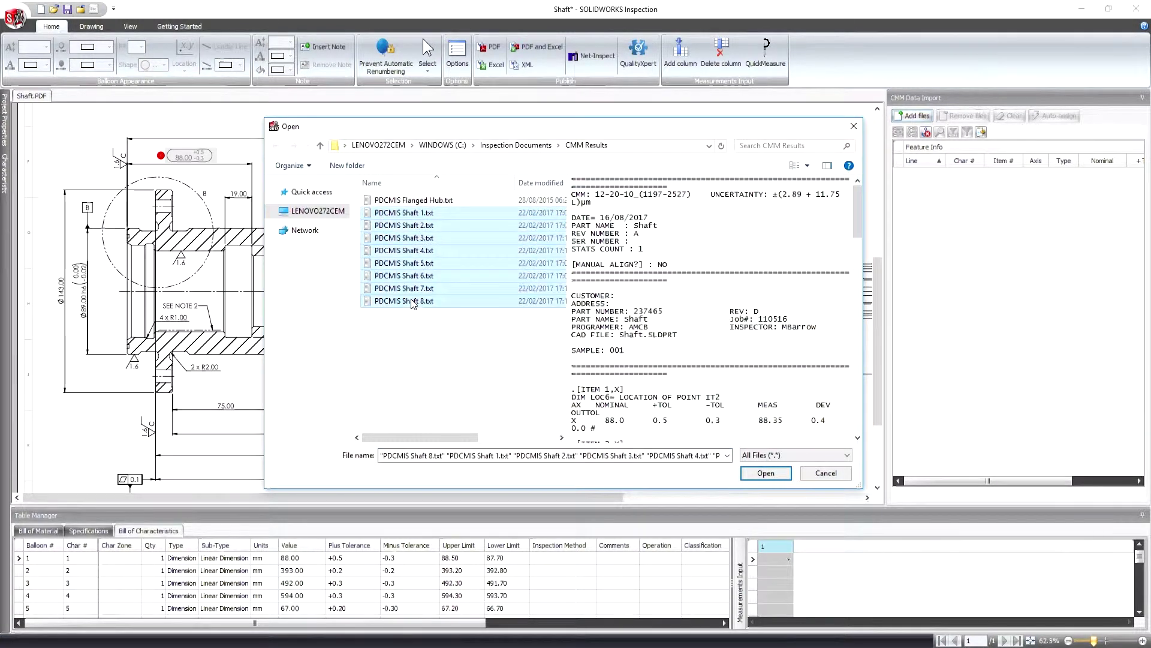
click(760, 475)
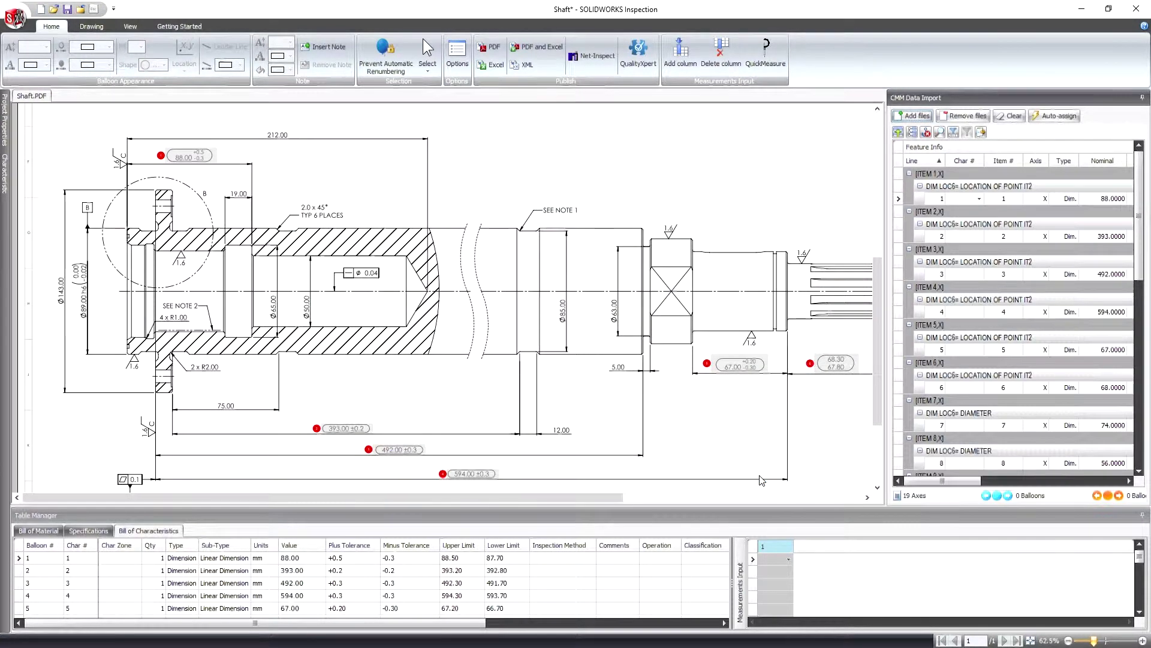
- Auto-assign the imported CMM data to the characteristics by exact item number match, and review the measurements in the table and on the drawing
click(1046, 119)
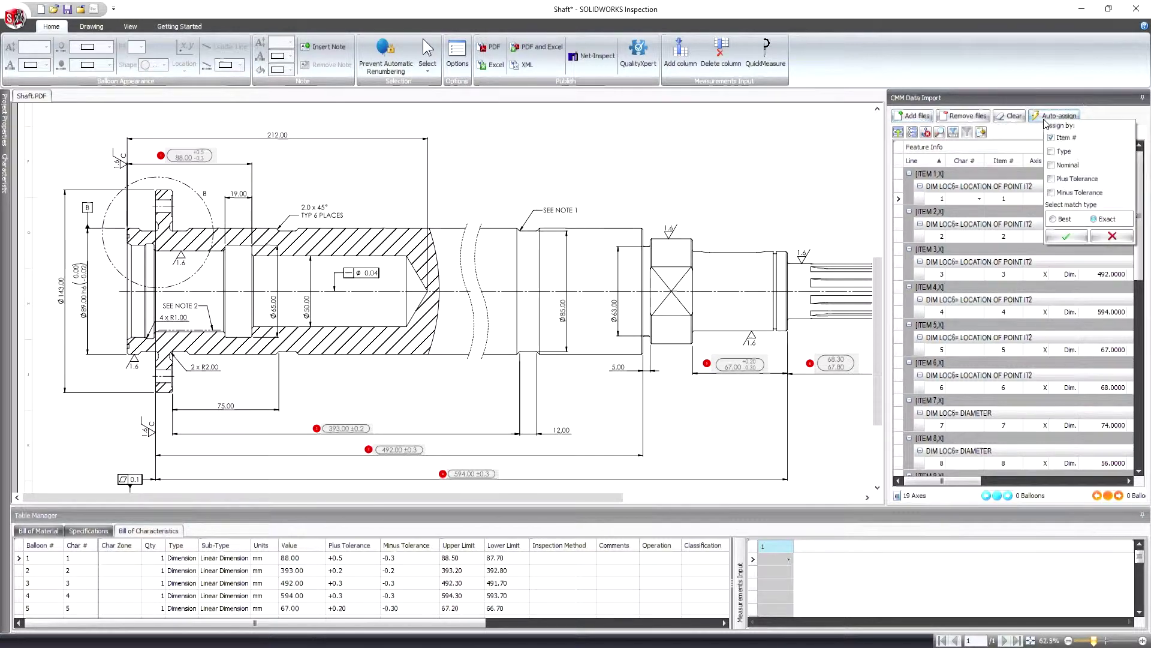
click(1067, 237)
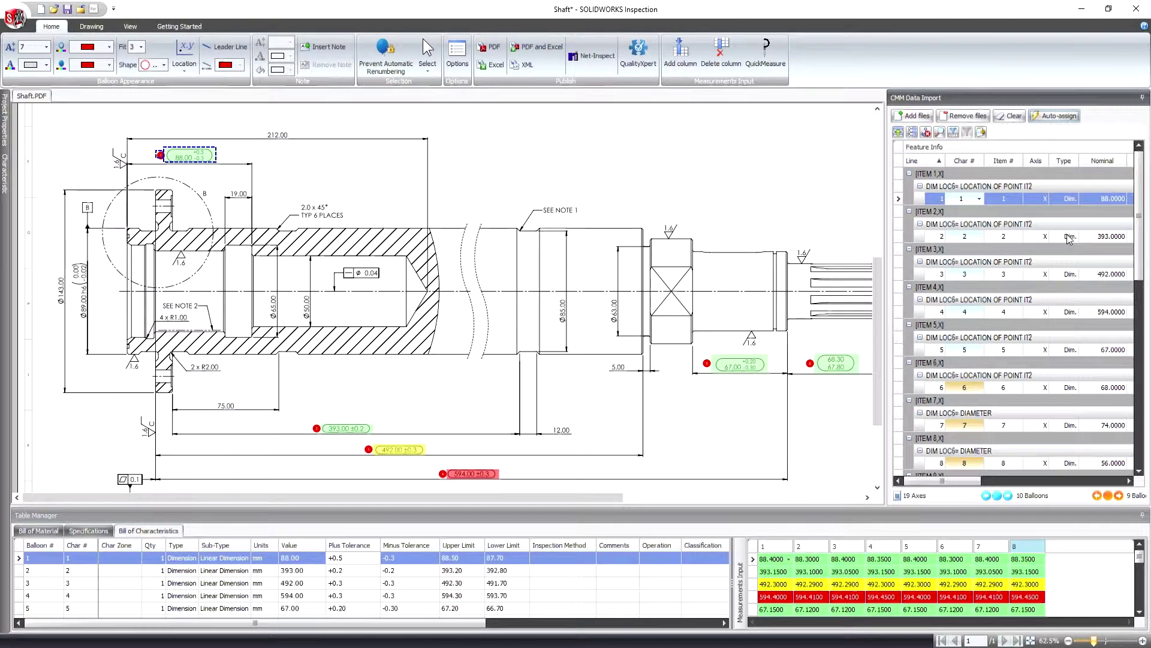
drag(1140, 556, 1140, 593)
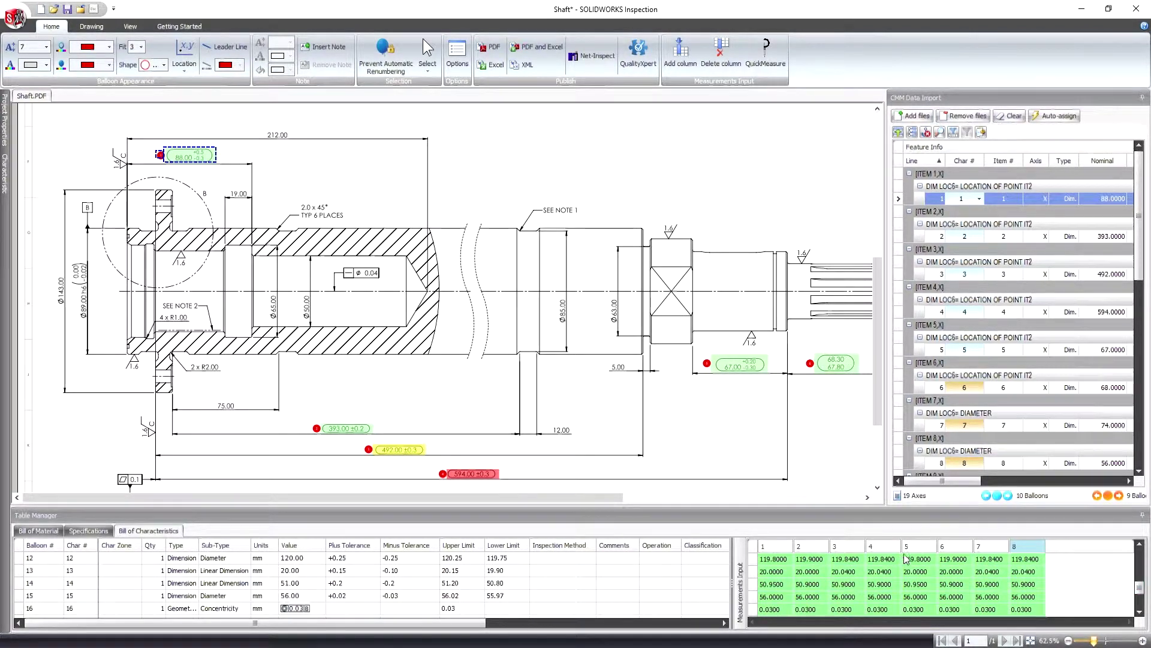
scroll(653, 507, right, 5)
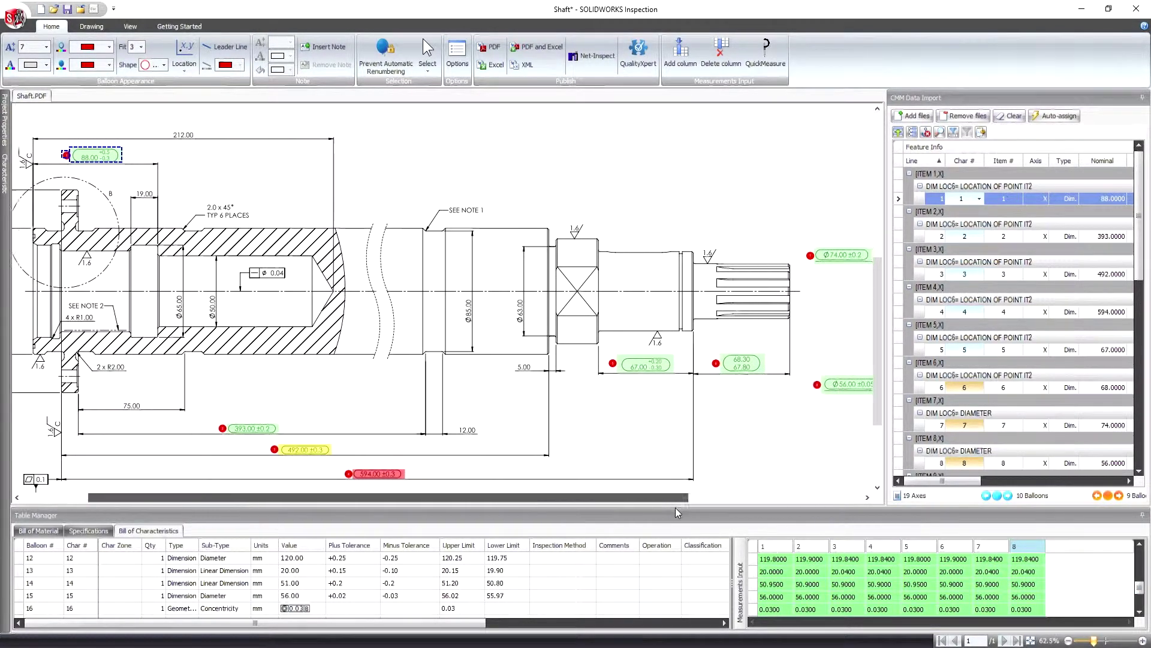
drag(751, 517, 854, 515)
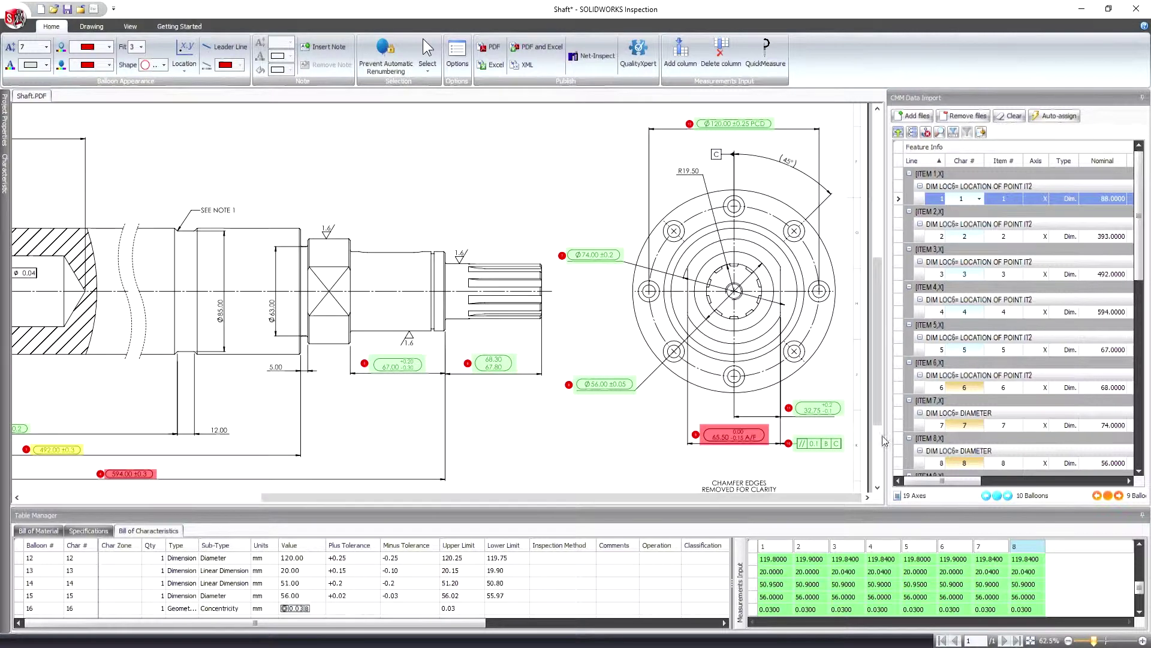
drag(884, 425, 882, 290)
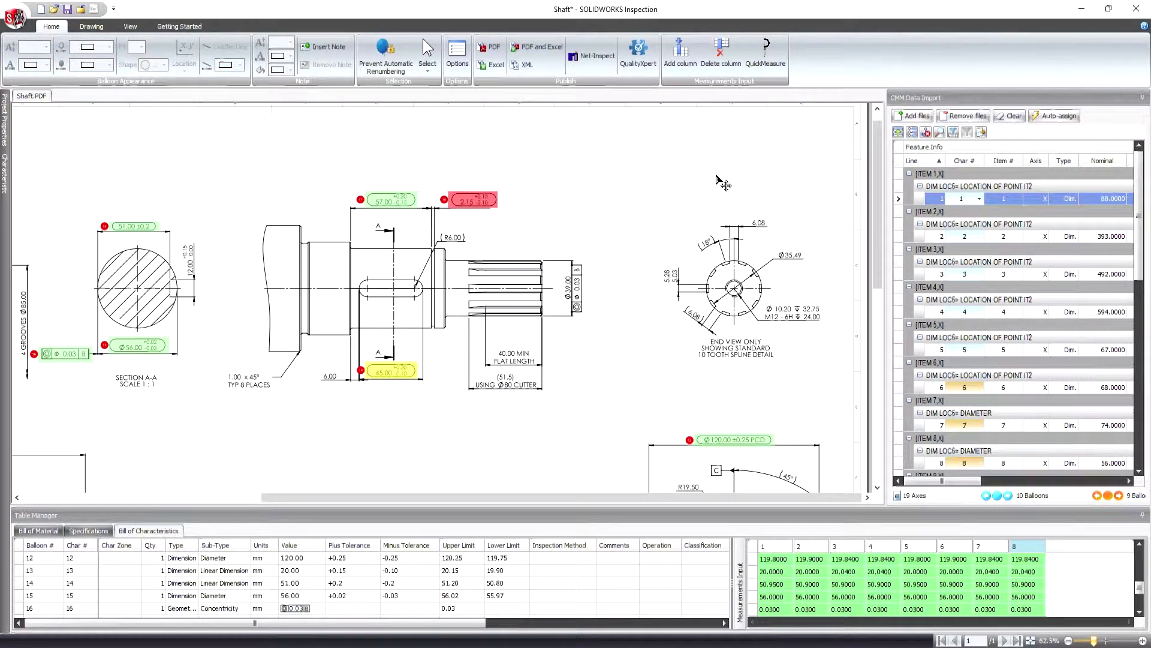
- Publish the project to Net-Inspect as a new detail and full FAI with Shaft.PDF uploaded, and review its Form 3 results
click(591, 57)
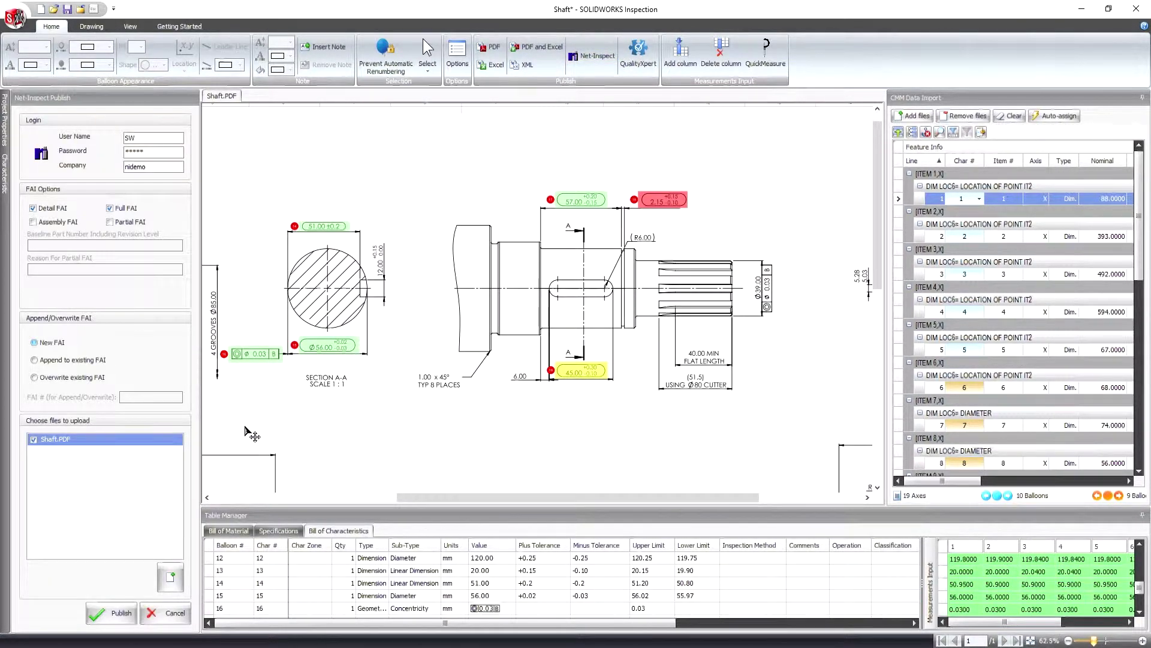
click(117, 614)
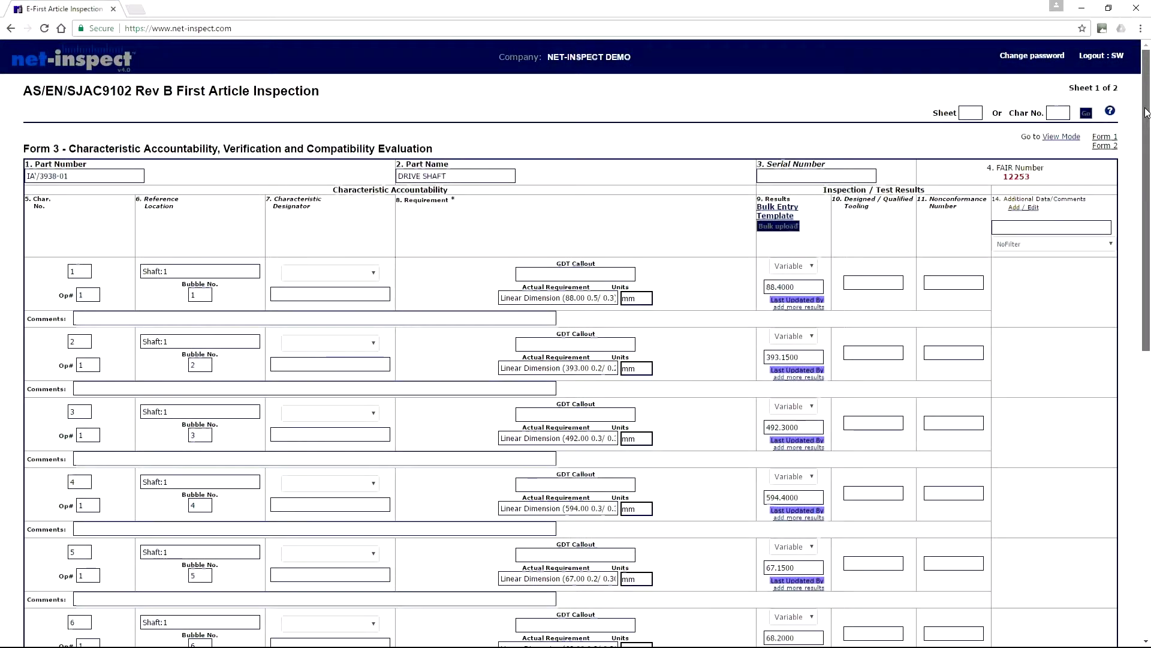
drag(1147, 112, 1150, 234)
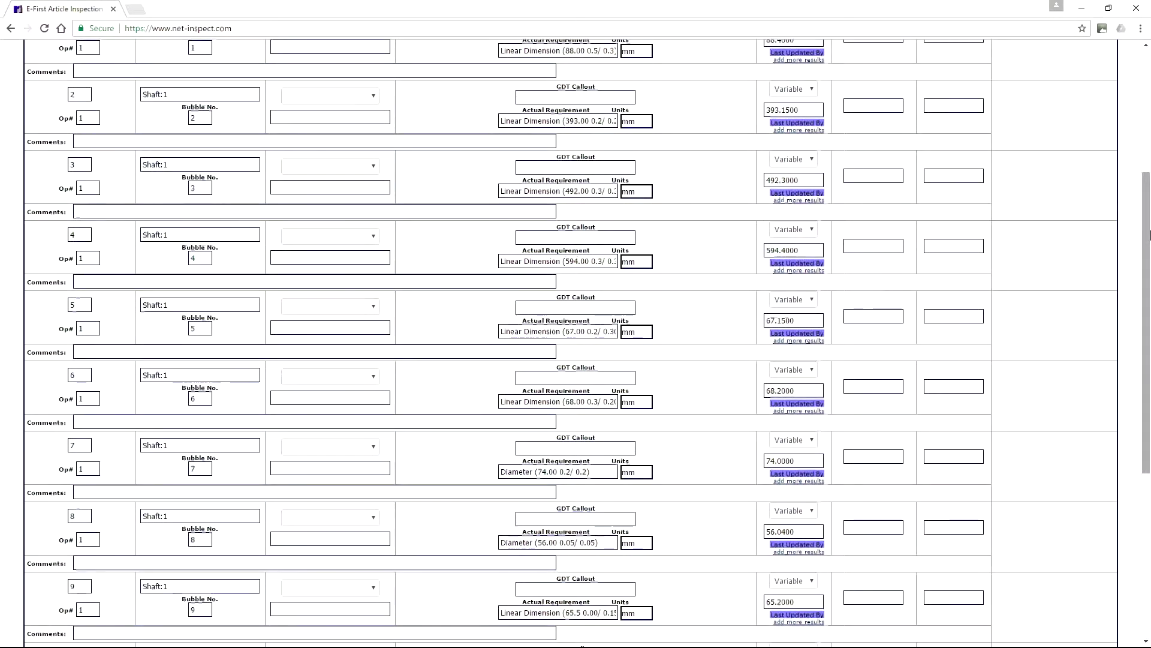